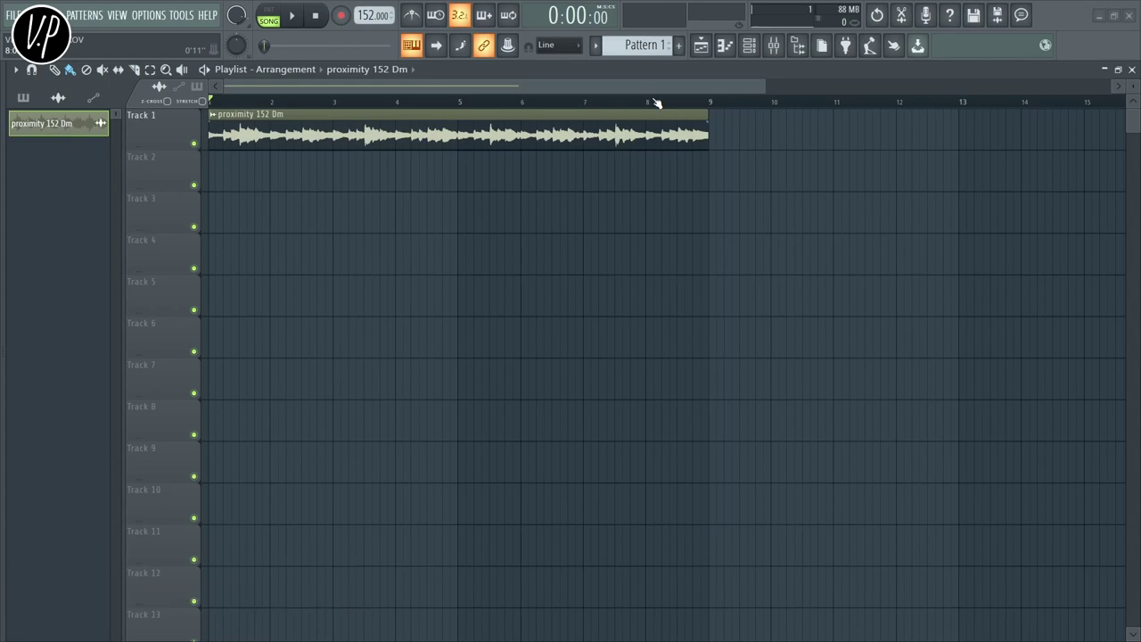
{"action": "left_click", "coordinate": [726, 50]}
{"action": "left_click", "coordinate": [727, 50]}
{"action": "left_click", "coordinate": [702, 48]}
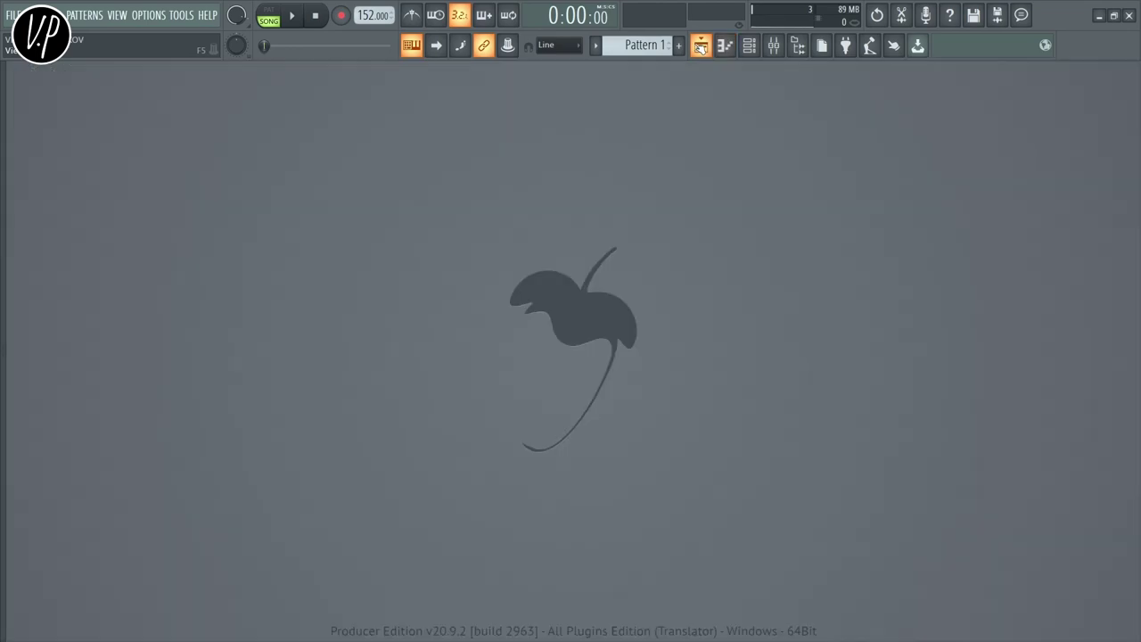
{"action": "left_click", "coordinate": [702, 48]}
{"action": "left_click", "coordinate": [745, 46]}
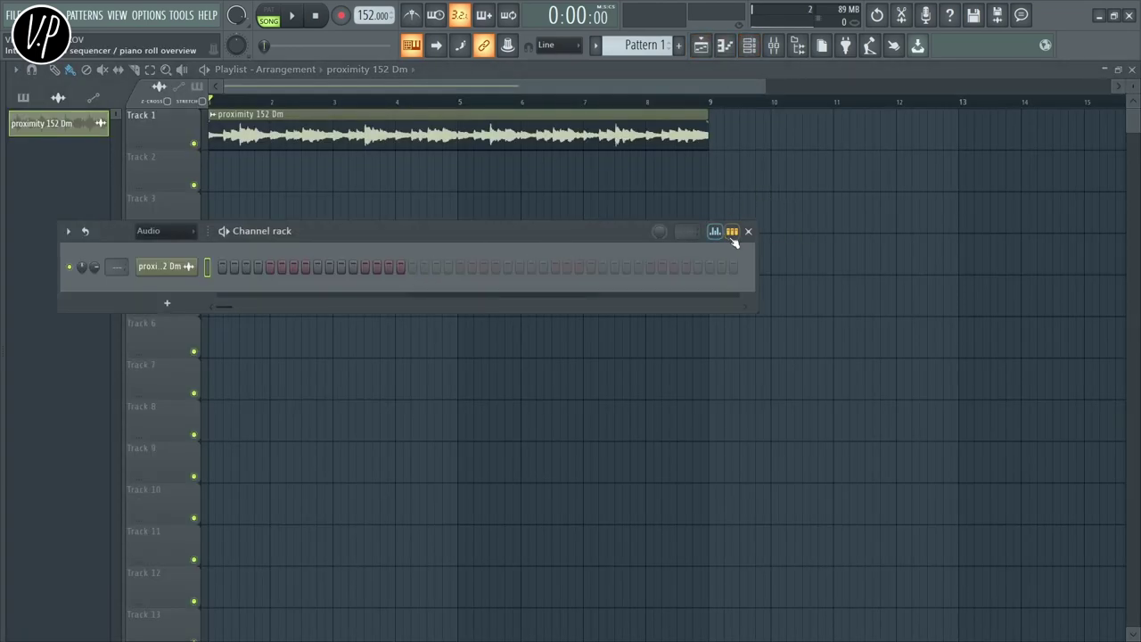
{"action": "left_click", "coordinate": [748, 234]}
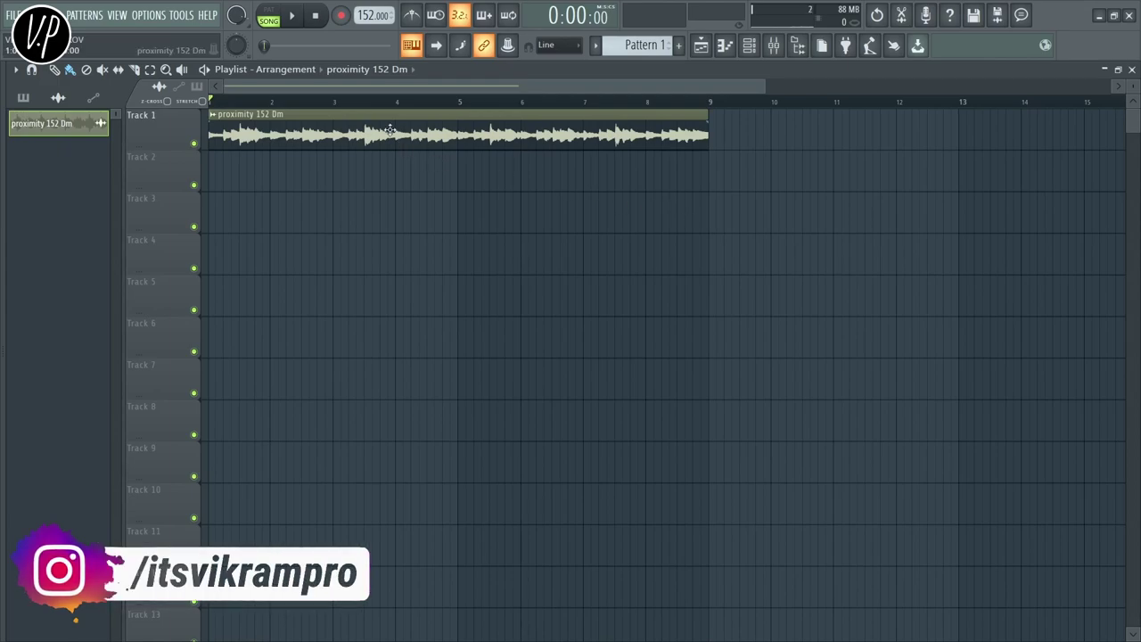
Step: Set the project tempo to 130 BPM
{"action": "scroll", "coordinate": [198, 145], "scroll_direction": "up", "scroll_amount": 1}
{"action": "scroll", "coordinate": [169, 147], "scroll_direction": "up", "scroll_amount": 4}
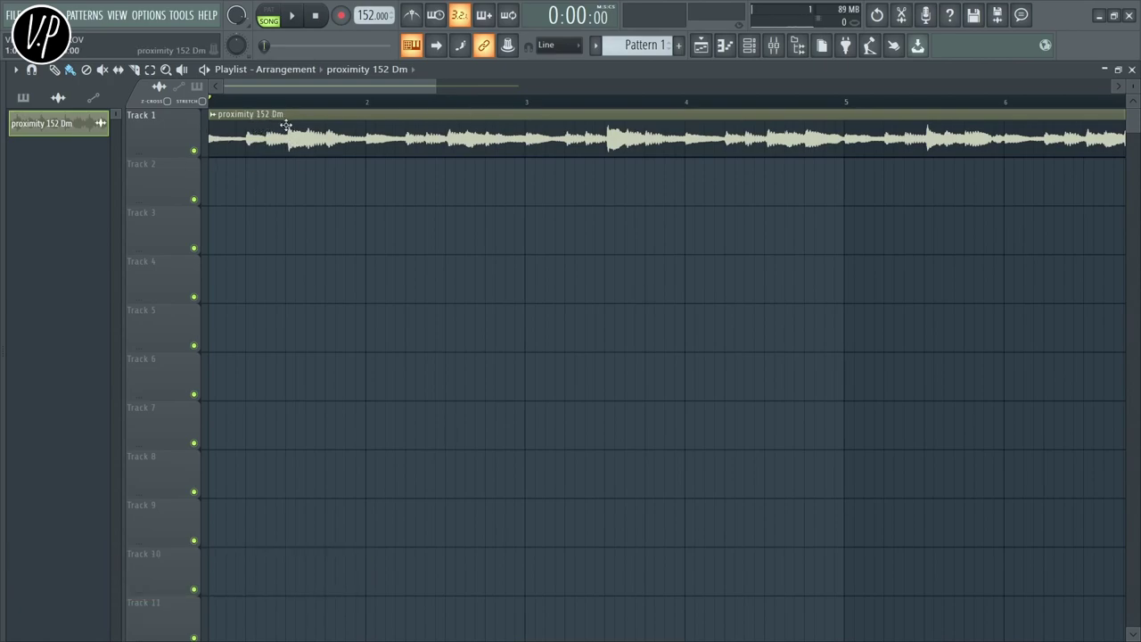
{"action": "right_click", "coordinate": [368, 16]}
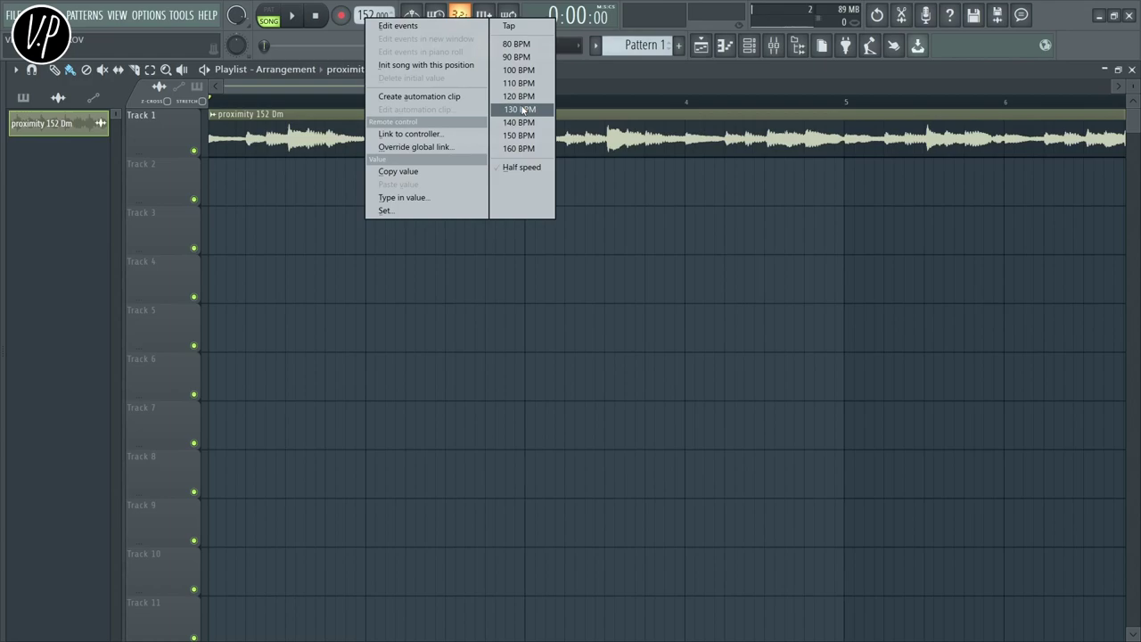
{"action": "left_click", "coordinate": [522, 108]}
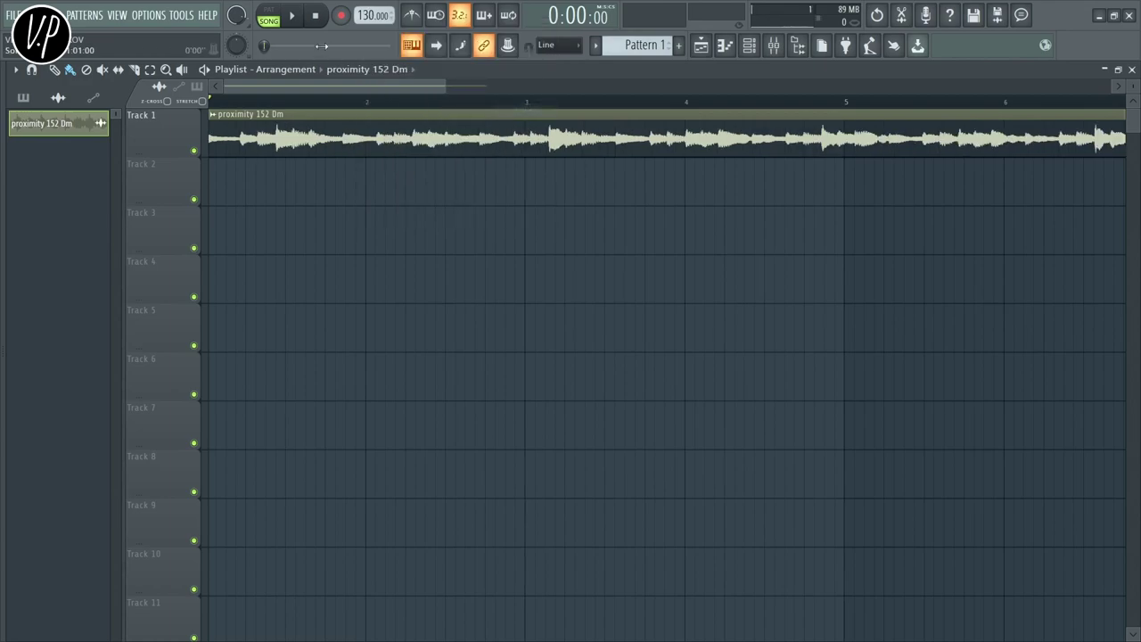
{"action": "scroll", "coordinate": [377, 223], "scroll_direction": "down", "scroll_amount": 4}
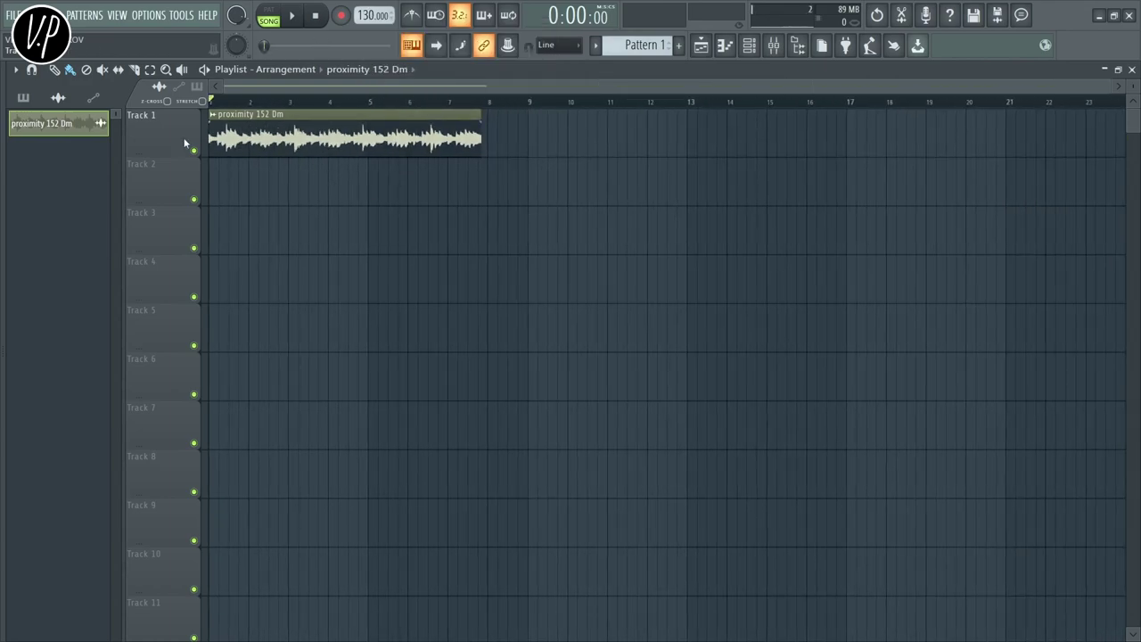
Step: Rename the proximity audio clip to "proximity Dm", removing the tempo number from its name
{"action": "right_click", "coordinate": [45, 123]}
{"action": "left_click", "coordinate": [100, 173]}
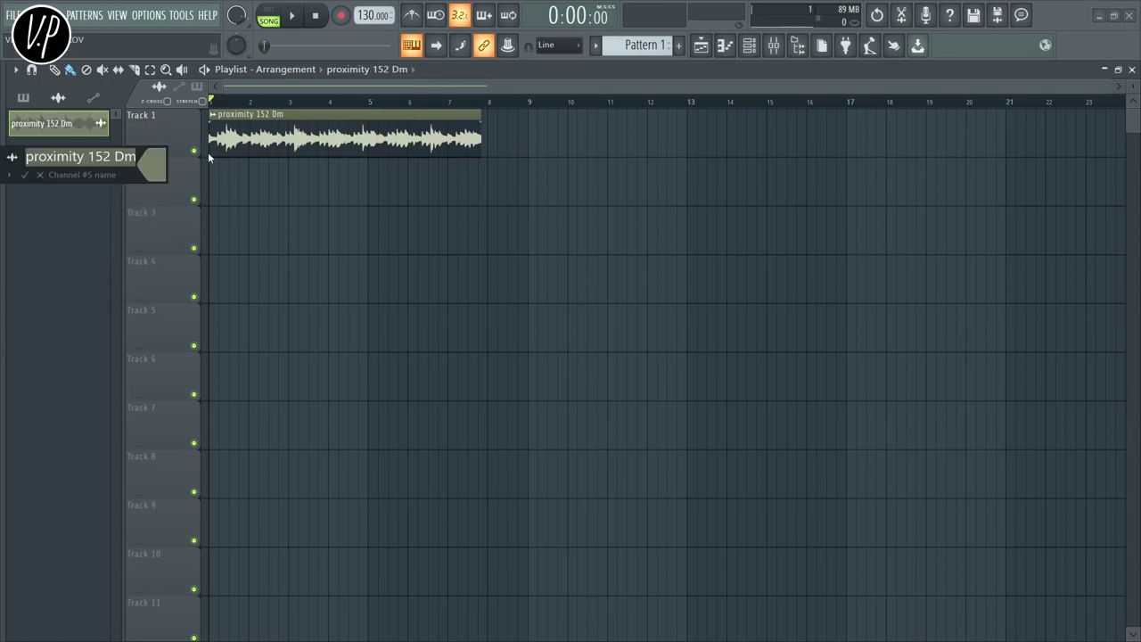
{"action": "left_click_drag", "start_coordinate": [111, 156], "coordinate": [87, 157]}
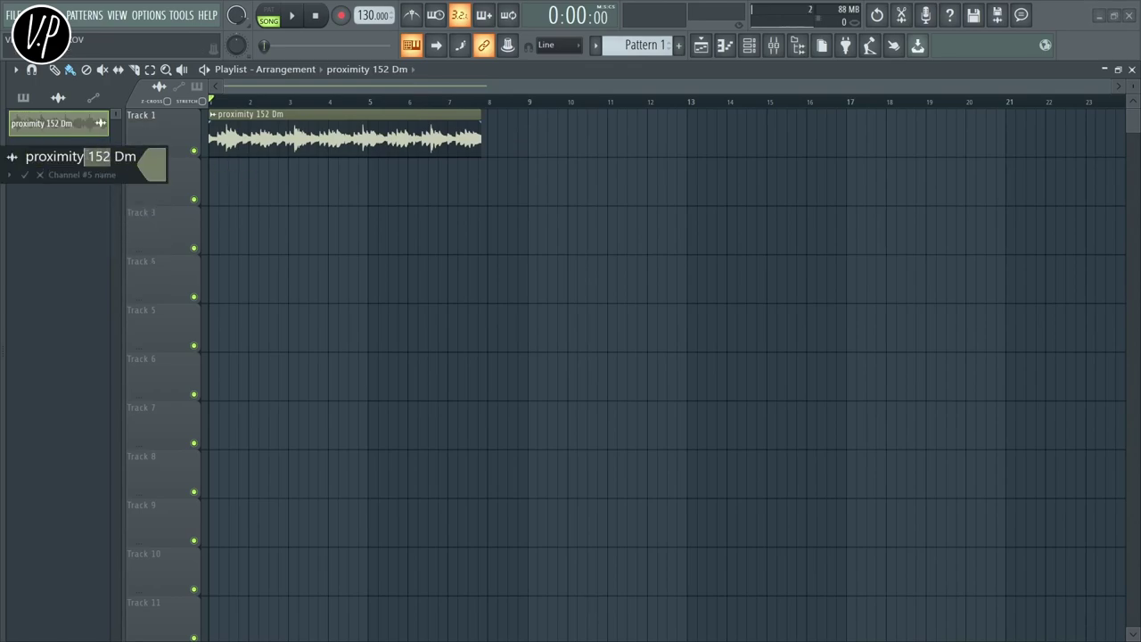
{"action": "key", "text": "BackSpace"}
{"action": "key", "text": "Return"}
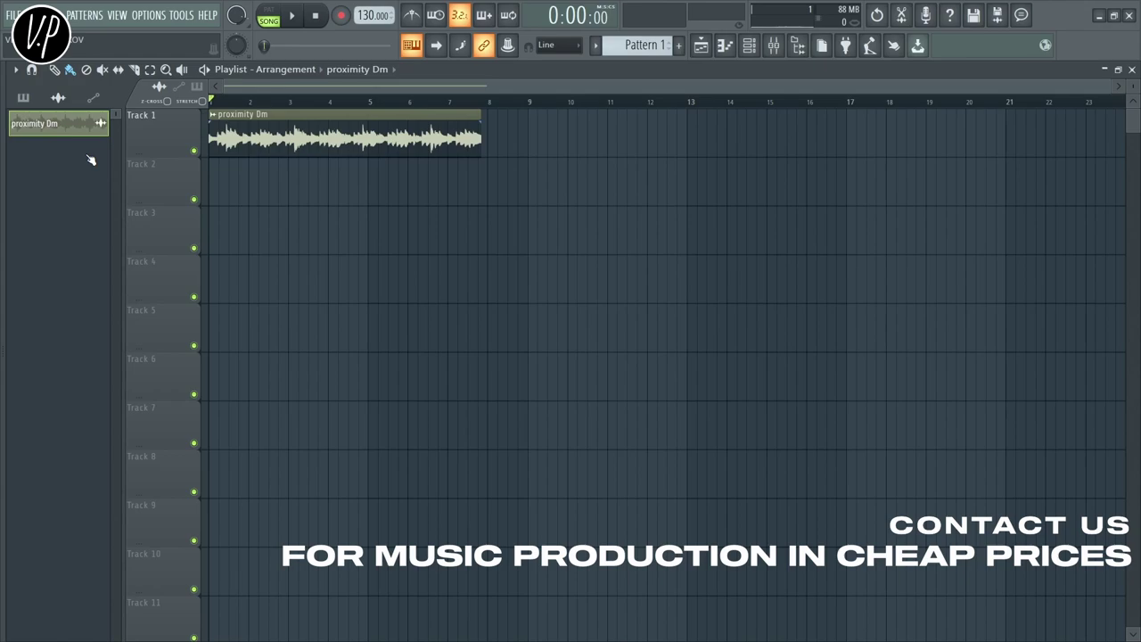
Step: Play the proximity Dm clip from the start to hear it at the current tempo, and stop playback
{"action": "scroll", "coordinate": [148, 205], "scroll_direction": "up", "scroll_amount": 2}
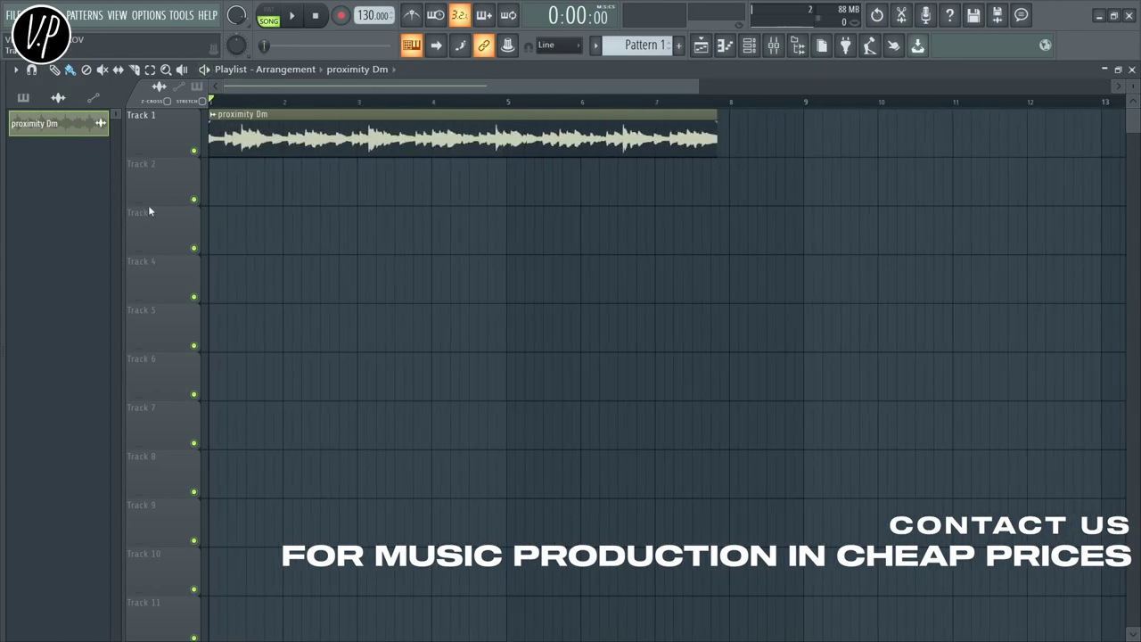
{"action": "key", "text": "space"}
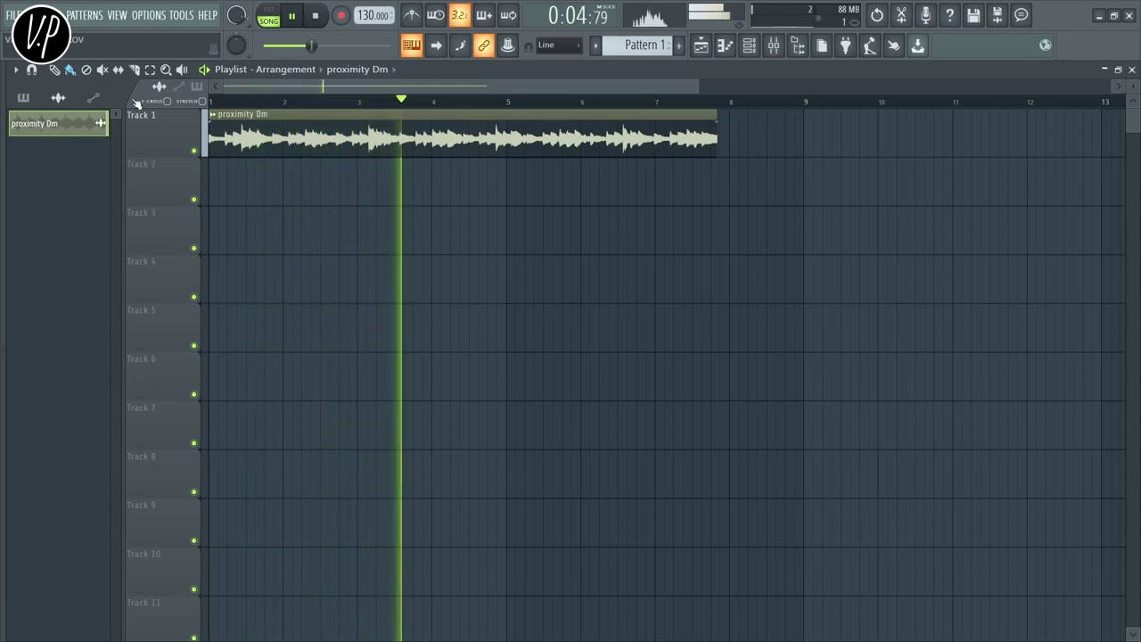
{"action": "key", "text": "space"}
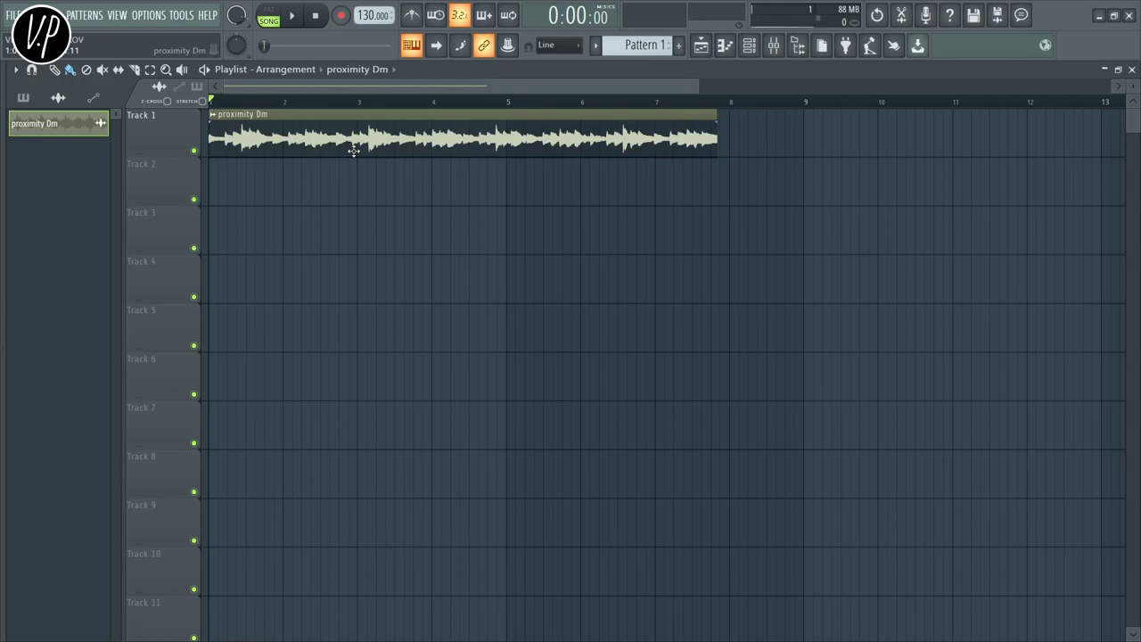
Step: Set the project tempo to 80 BPM and open the Tempo tapper
{"action": "right_click", "coordinate": [374, 5]}
{"action": "left_click", "coordinate": [535, 44]}
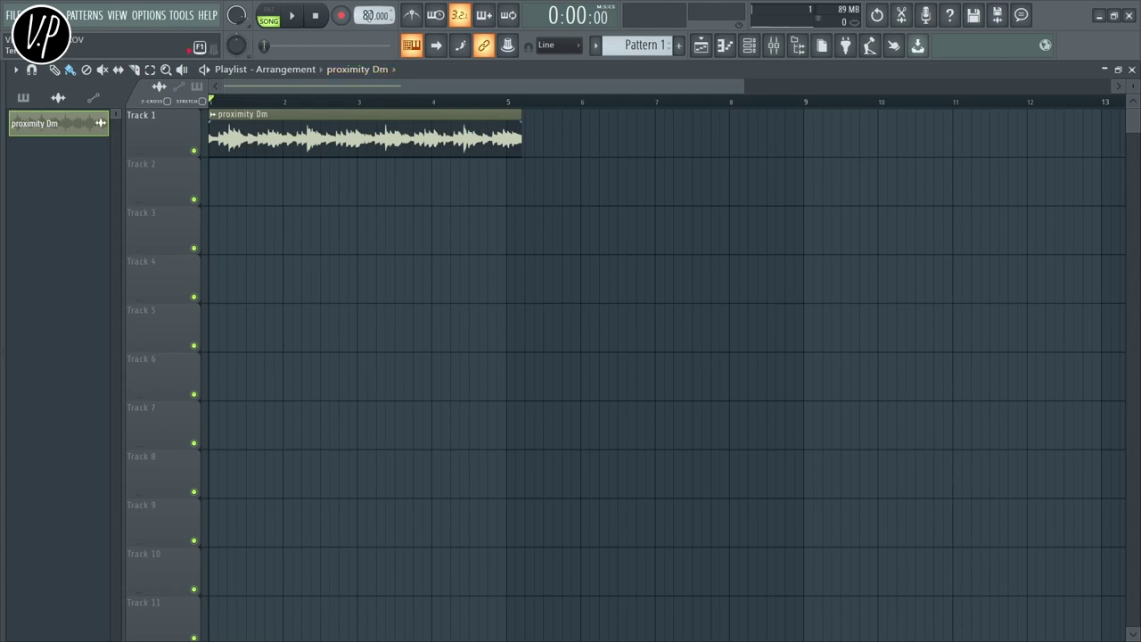
{"action": "right_click", "coordinate": [369, 15]}
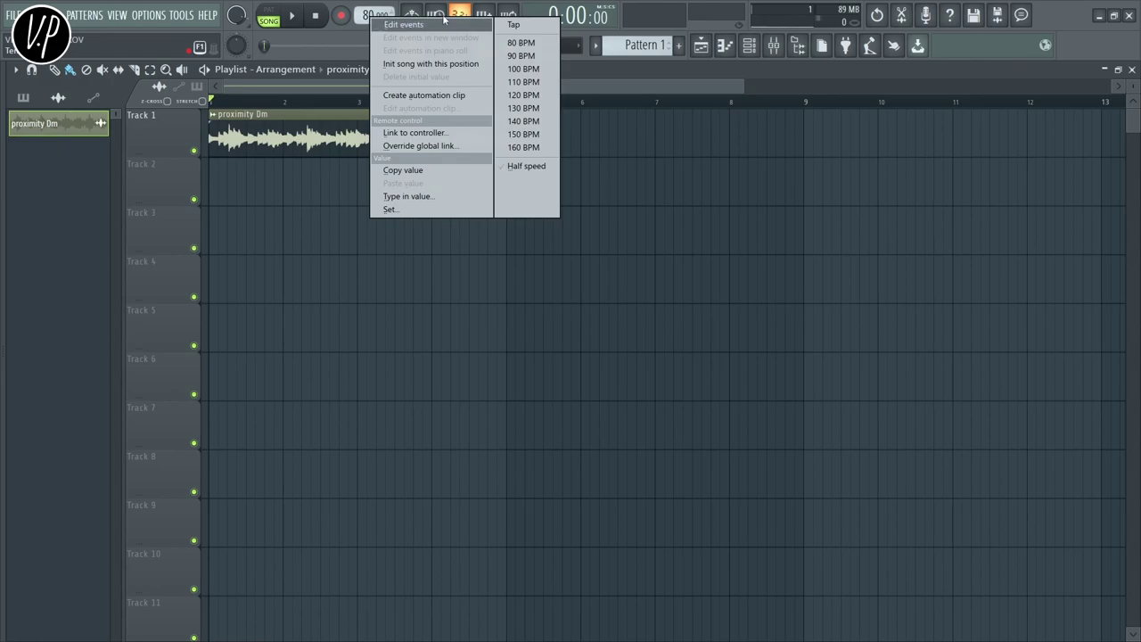
{"action": "left_click", "coordinate": [521, 27]}
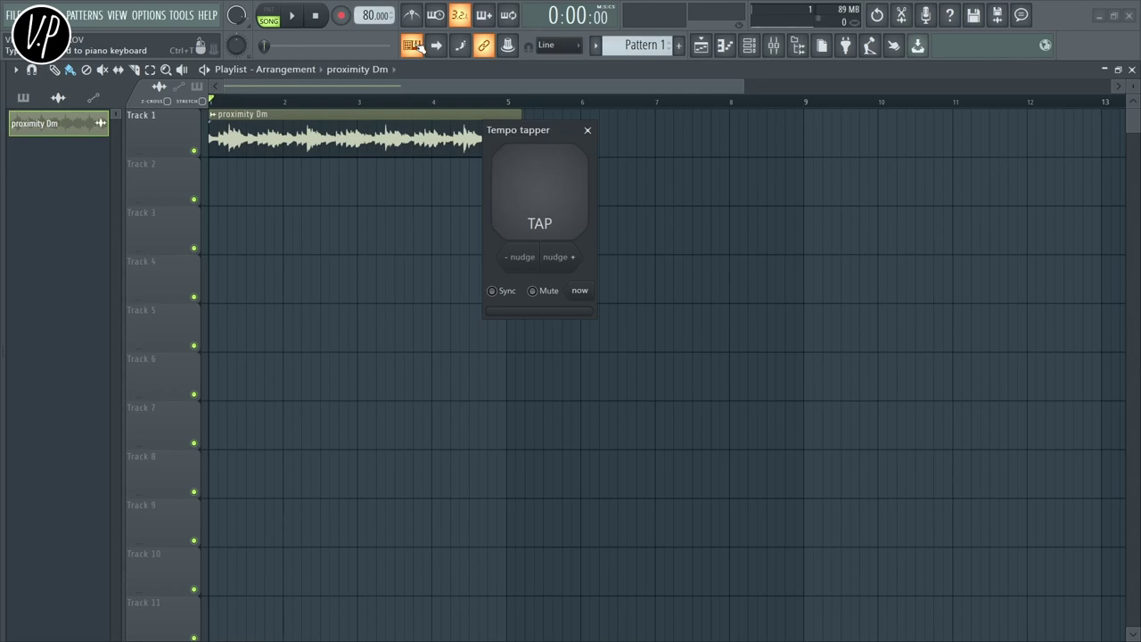
Step: Play the clip and tap along with its beat until the tempo is 152 BPM, stopping playback and closing the tapper
{"action": "key", "text": "space"}
{"action": "key", "text": "t"}
{"action": "key", "text": "t"}
{"action": "key", "text": "t"}
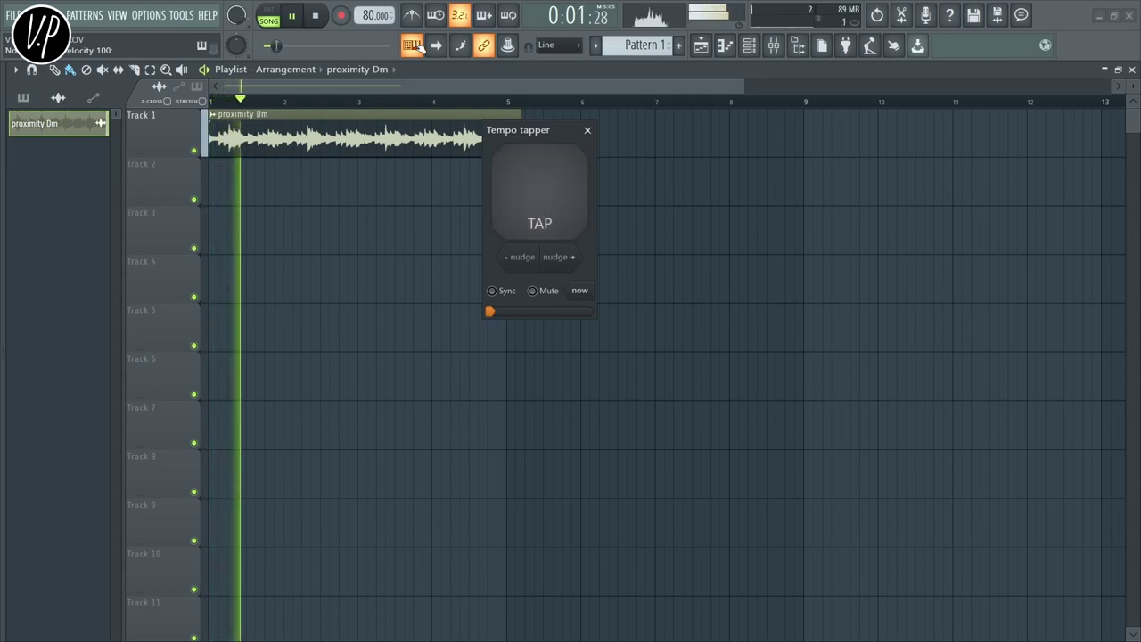
{"action": "key", "text": "t"}
{"action": "key", "text": "t"}
{"action": "key", "text": "t"}
{"action": "key", "text": "t"}
{"action": "key", "text": "t"}
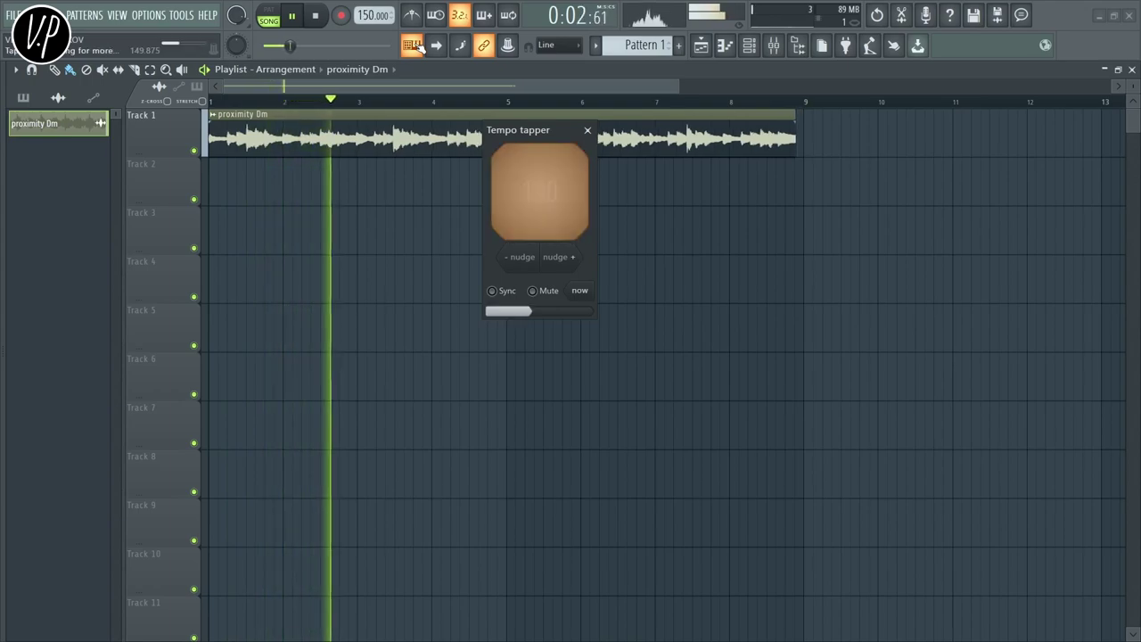
{"action": "key", "text": "t"}
{"action": "key", "text": "t"}
{"action": "key", "text": "t"}
{"action": "key", "text": "t"}
{"action": "key", "text": "t"}
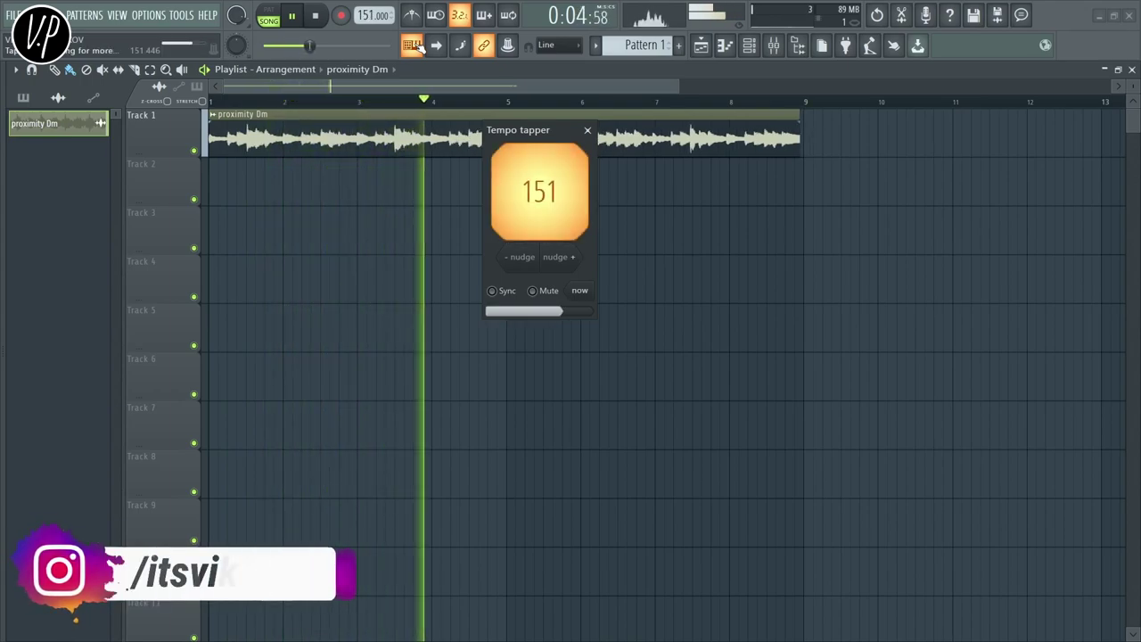
{"action": "key", "text": "t"}
{"action": "key", "text": "t"}
{"action": "key", "text": "t"}
{"action": "key", "text": "t"}
{"action": "key", "text": "t"}
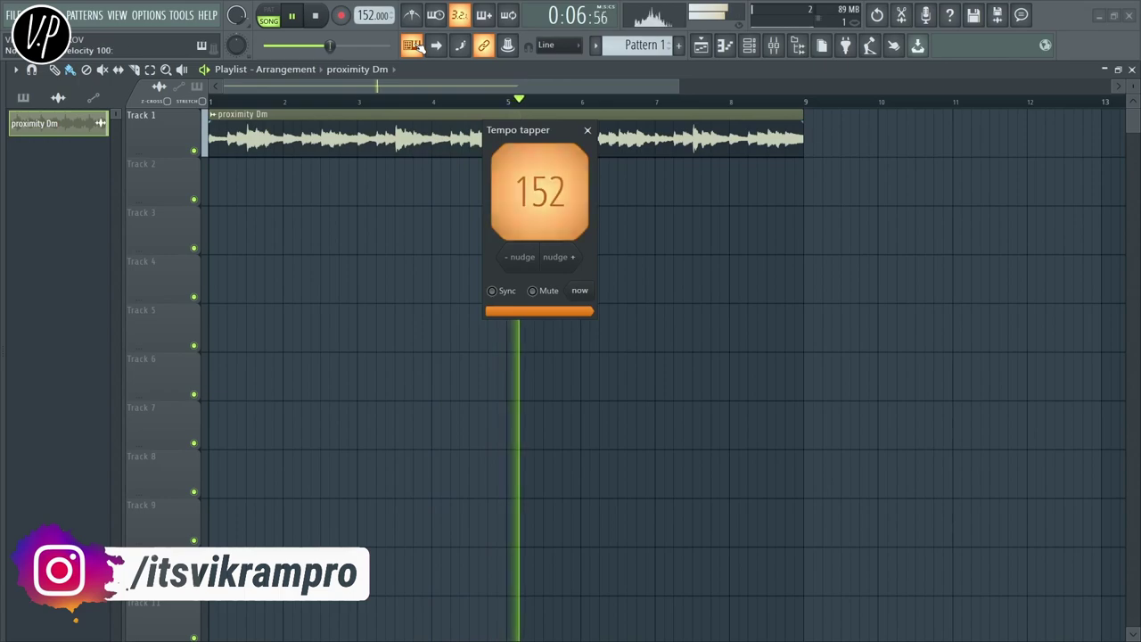
{"action": "key", "text": "space"}
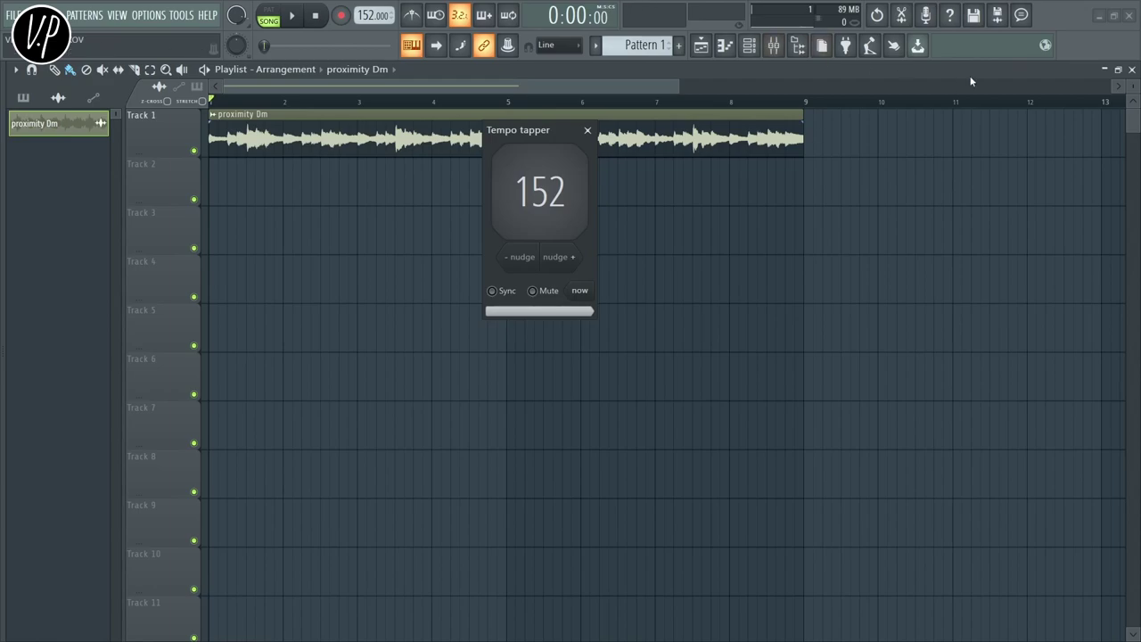
{"action": "left_click", "coordinate": [588, 130]}
Step: Check the clip's end against the bar 9 line and play the clip with the metronome on
{"action": "scroll", "coordinate": [791, 106], "scroll_direction": "up", "scroll_amount": 10}
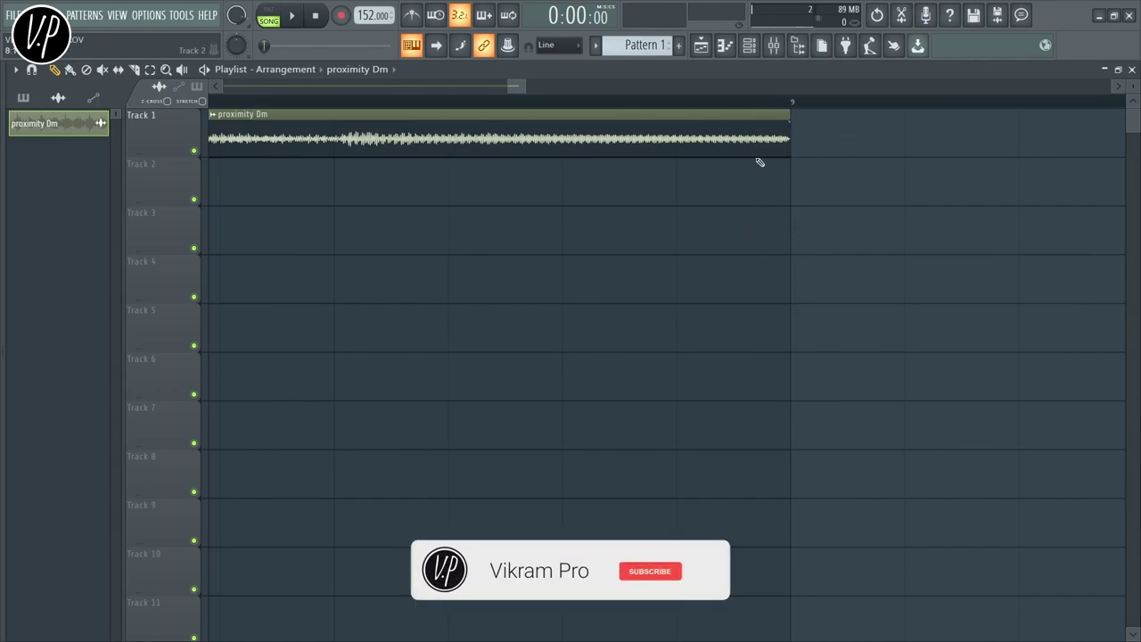
{"action": "scroll", "coordinate": [776, 102], "scroll_direction": "down", "scroll_amount": 3}
{"action": "scroll", "coordinate": [775, 103], "scroll_direction": "right", "scroll_amount": 3}
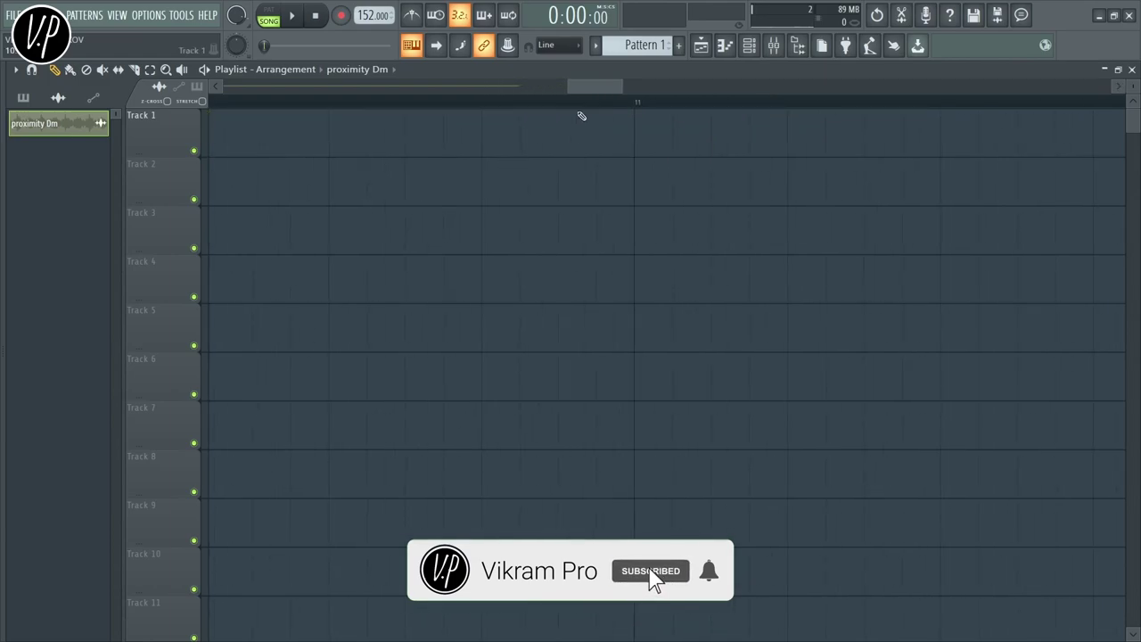
{"action": "left_click_drag", "start_coordinate": [567, 88], "coordinate": [223, 88]}
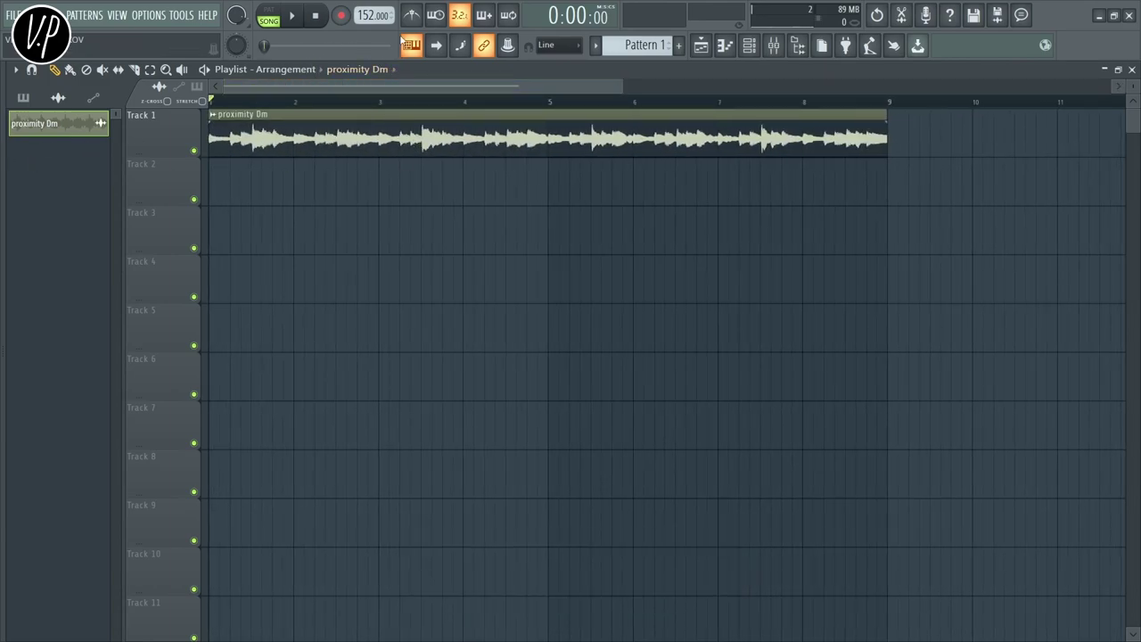
{"action": "left_click", "coordinate": [292, 18]}
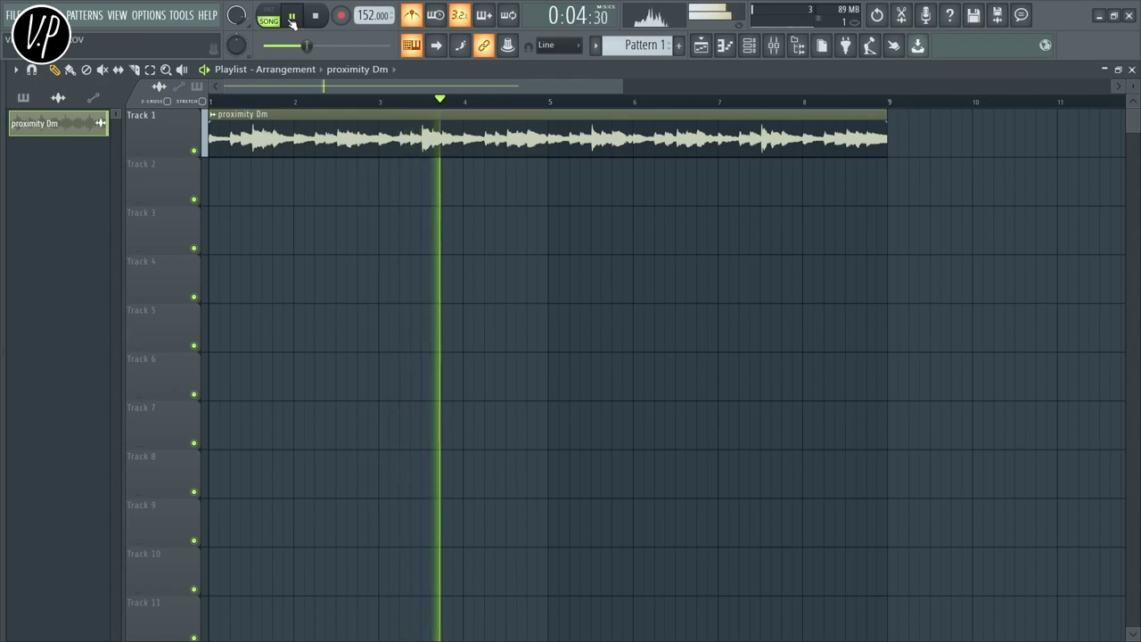
{"action": "left_click", "coordinate": [292, 18]}
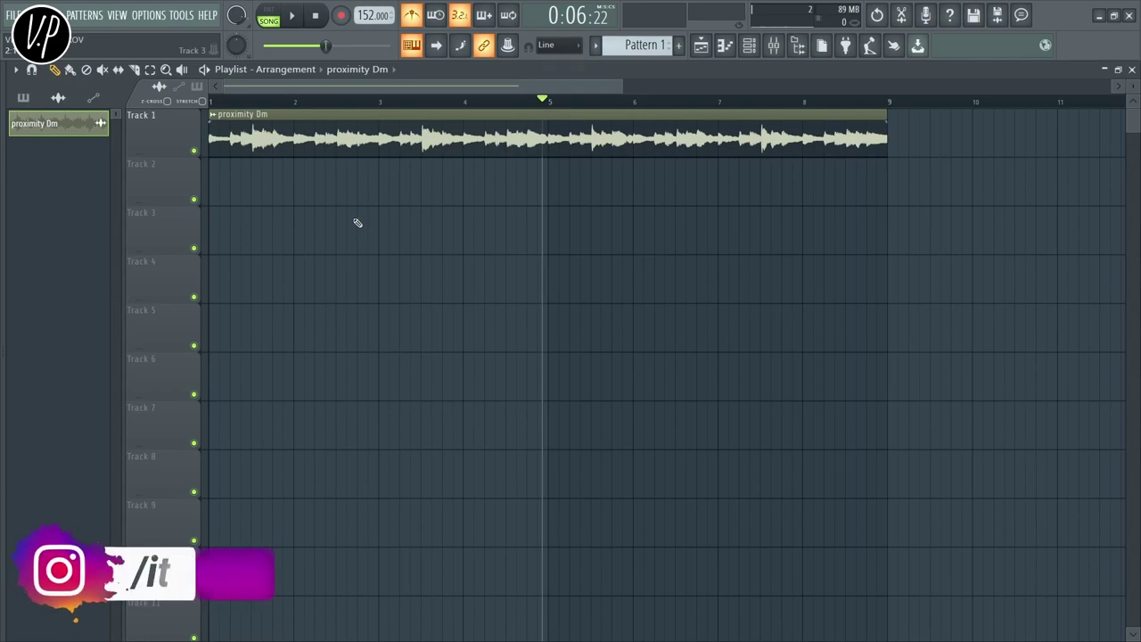
Step: Turn off the metronome and the typing keyboard to piano keyboard option
{"action": "scroll", "coordinate": [189, 182], "scroll_direction": "up", "scroll_amount": 2}
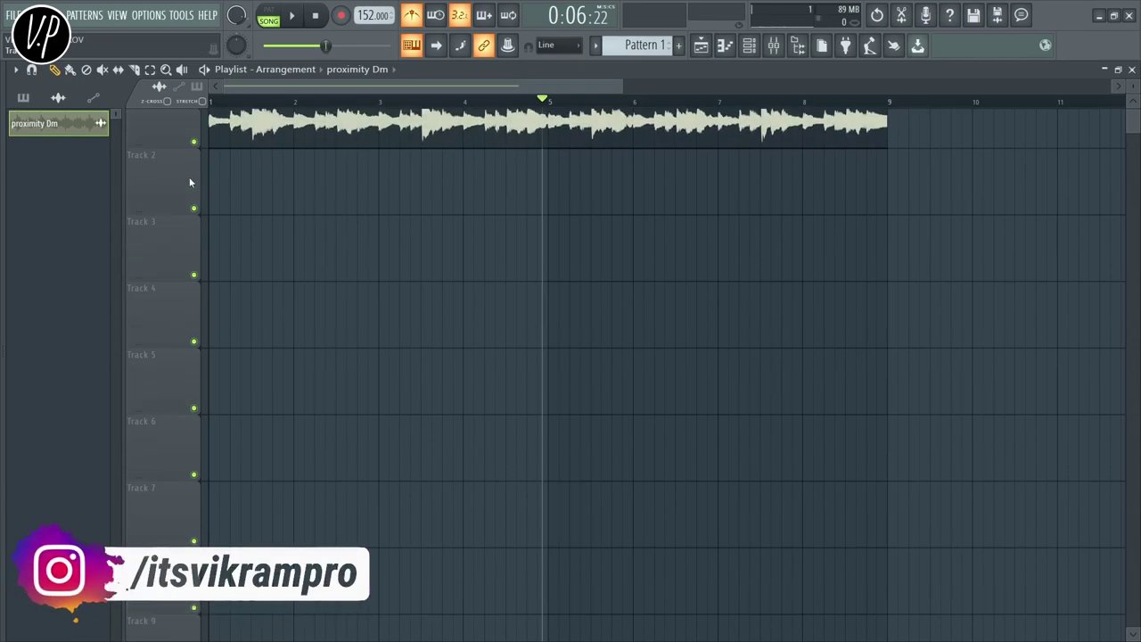
{"action": "scroll", "coordinate": [231, 203], "scroll_direction": "up", "scroll_amount": 2}
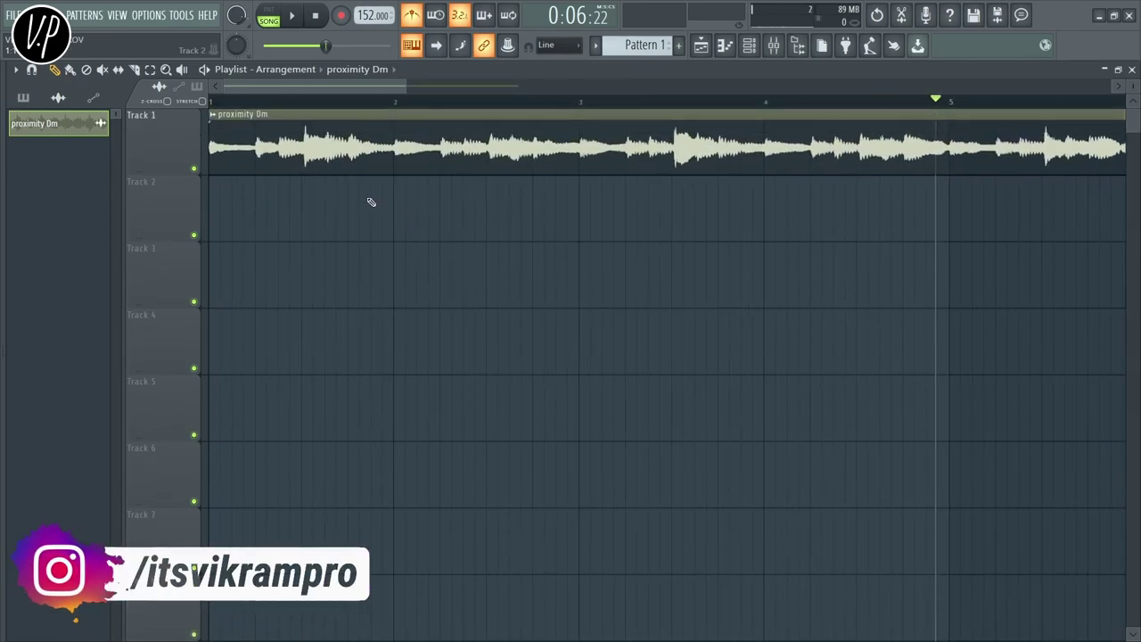
{"action": "scroll", "coordinate": [349, 196], "scroll_direction": "down", "scroll_amount": 2}
{"action": "scroll", "coordinate": [349, 196], "scroll_direction": "down", "scroll_amount": 3}
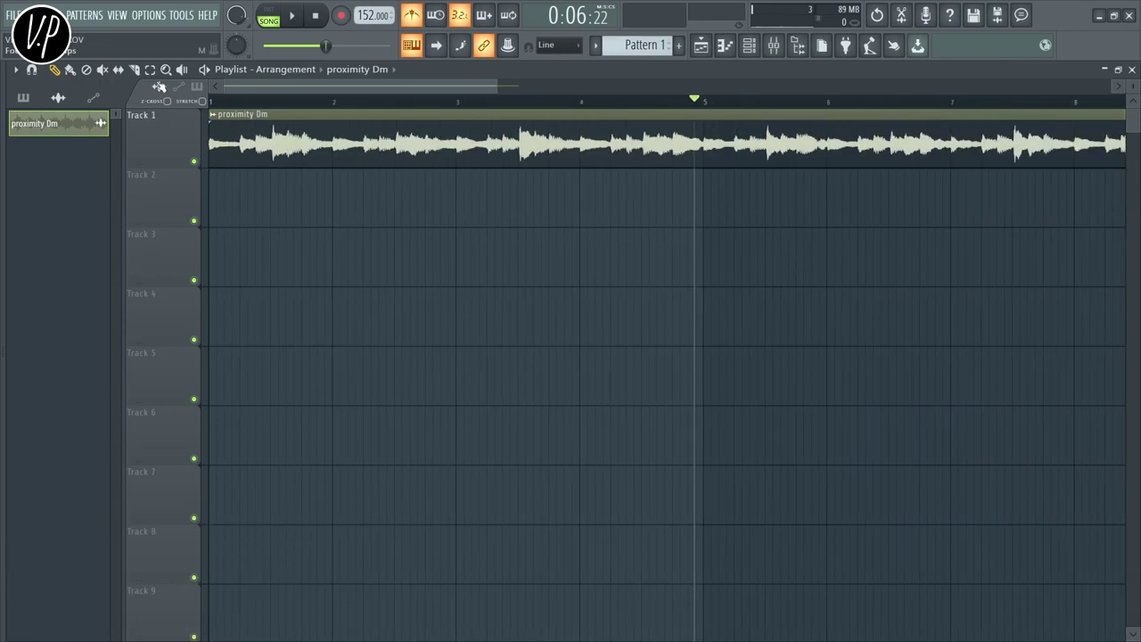
{"action": "left_click", "coordinate": [416, 42]}
{"action": "left_click", "coordinate": [416, 18]}
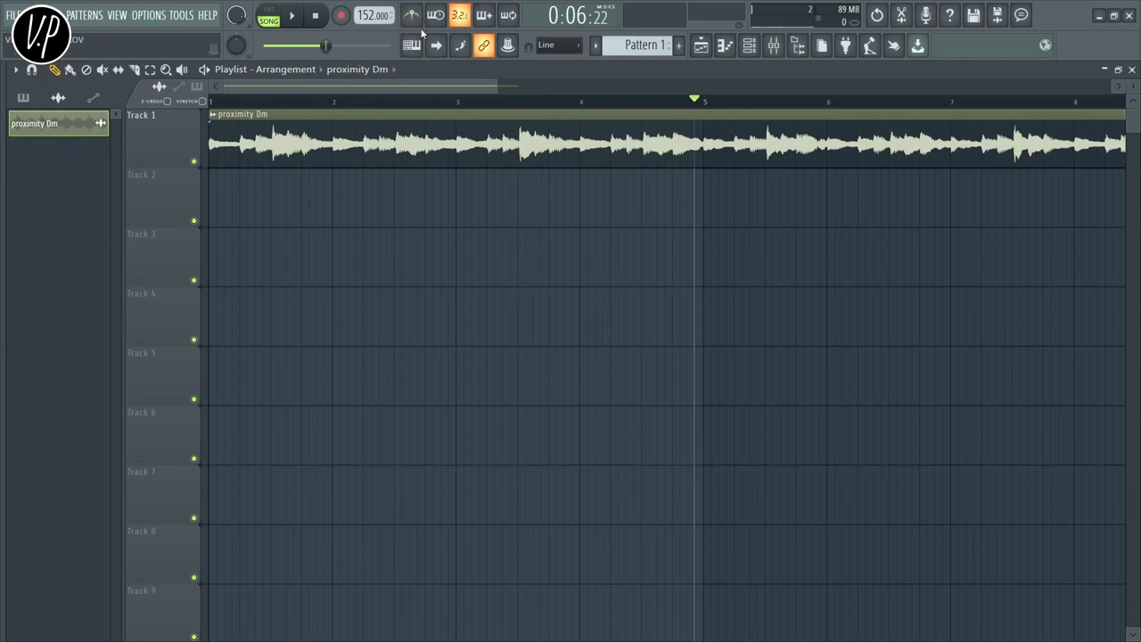
Step: Slice the Track 1 clip at the start of bars 2, 3, 4, 5 and 6
{"action": "key", "text": "c"}
{"action": "left_click_drag", "start_coordinate": [337, 116], "coordinate": [347, 202]}
{"action": "left_click_drag", "start_coordinate": [463, 115], "coordinate": [463, 219]}
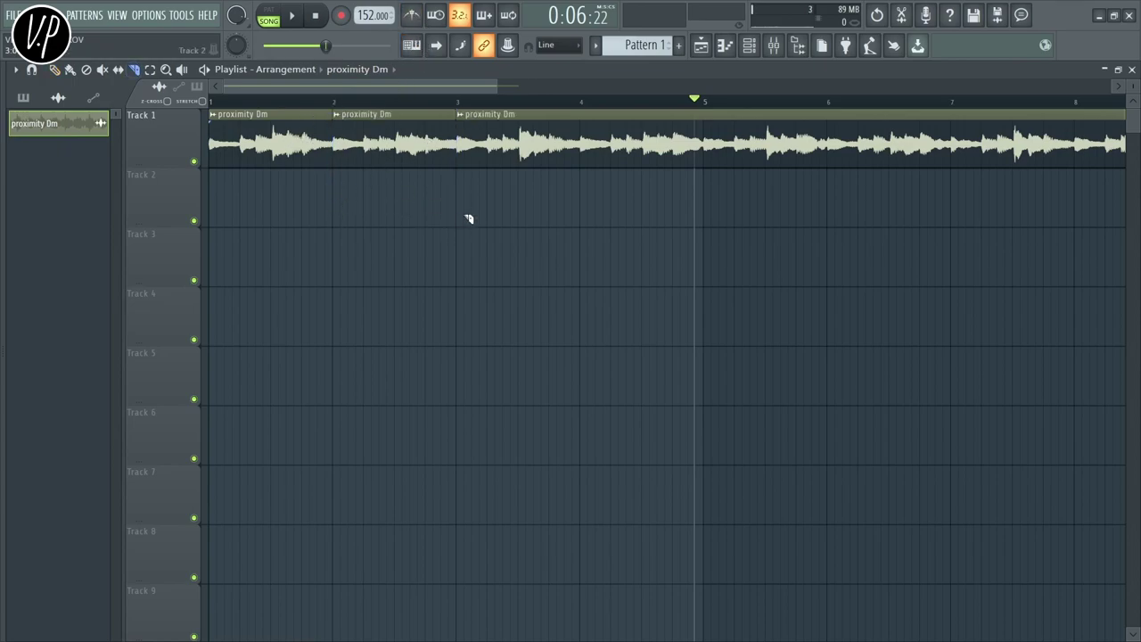
{"action": "left_click_drag", "start_coordinate": [580, 113], "coordinate": [582, 236]}
{"action": "left_click_drag", "start_coordinate": [708, 116], "coordinate": [707, 223]}
{"action": "left_click_drag", "start_coordinate": [831, 115], "coordinate": [828, 222]}
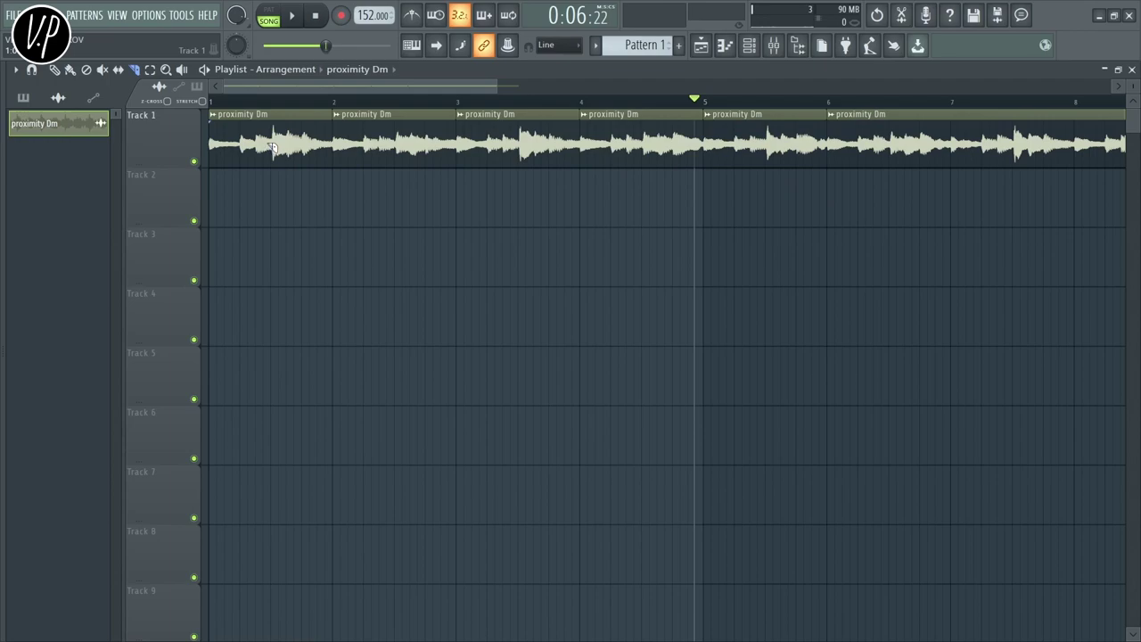
Step: Slice the Track 1 clip pieces halfway through each of bars 1 to 5
{"action": "left_click_drag", "start_coordinate": [273, 115], "coordinate": [272, 224]}
{"action": "left_click_drag", "start_coordinate": [401, 116], "coordinate": [398, 175]}
{"action": "left_click_drag", "start_coordinate": [520, 116], "coordinate": [521, 200]}
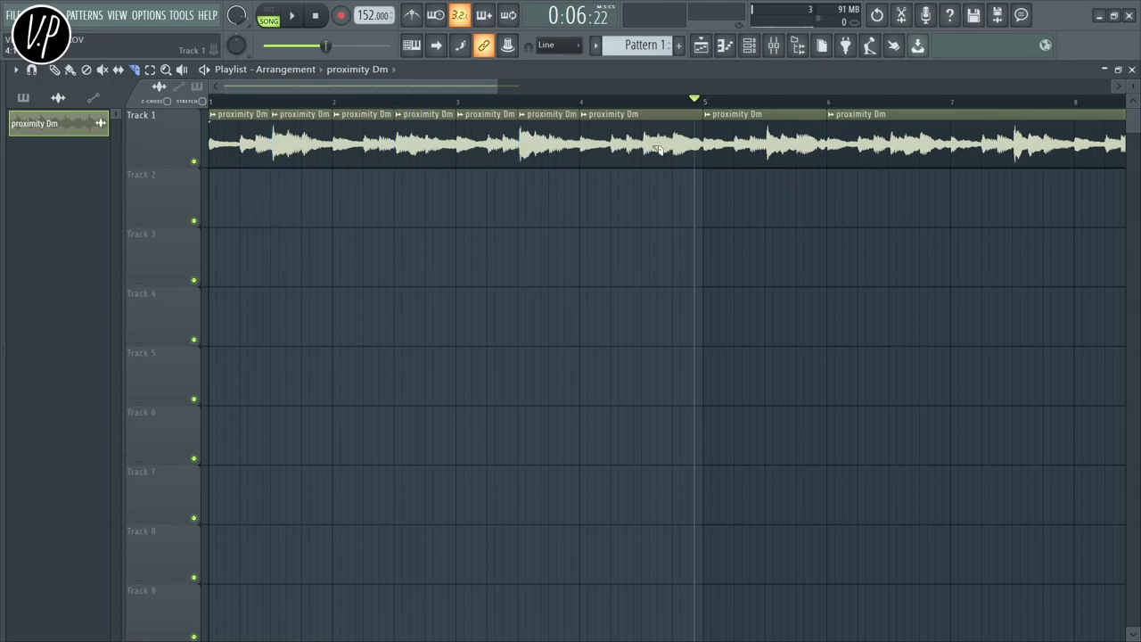
{"action": "left_click_drag", "start_coordinate": [644, 116], "coordinate": [644, 191]}
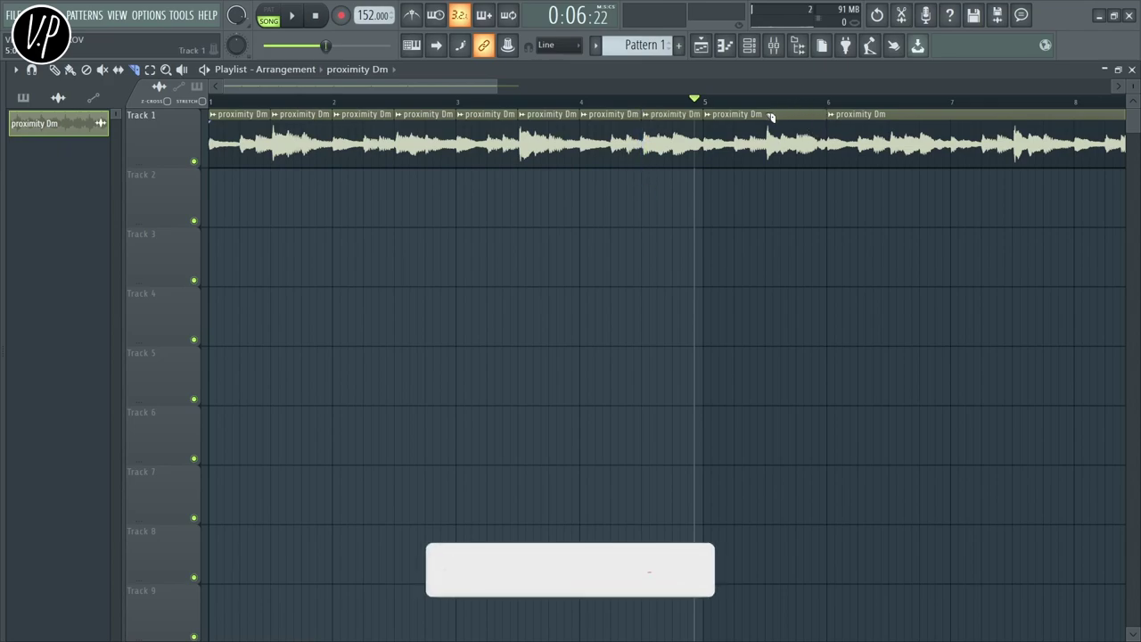
{"action": "left_click_drag", "start_coordinate": [768, 116], "coordinate": [767, 178]}
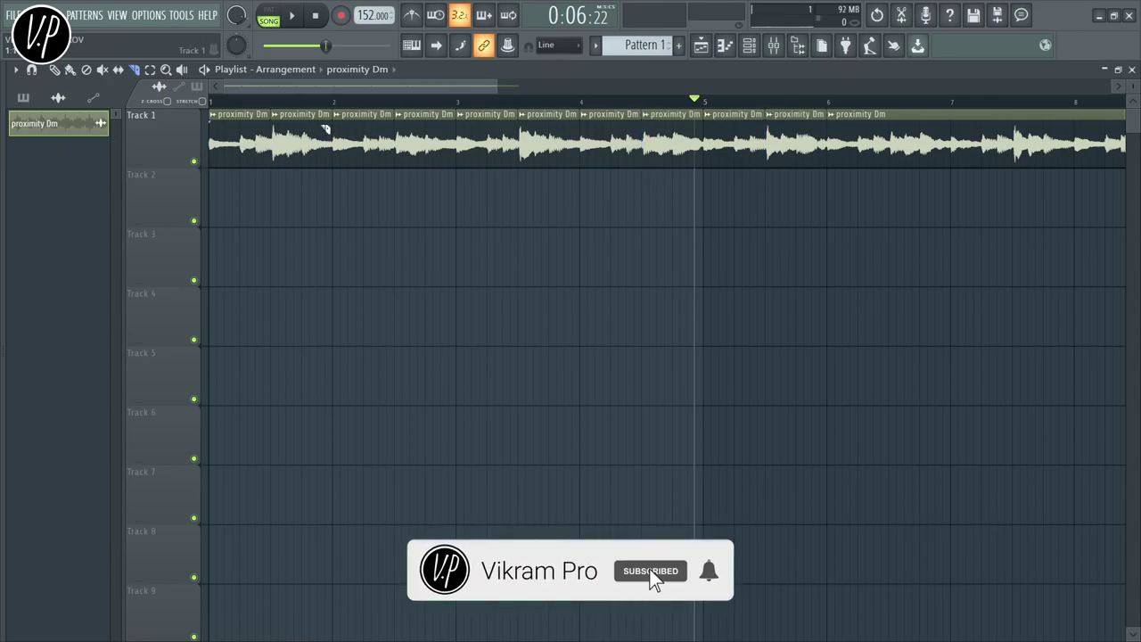
Step: Fill bars 1 and 2 of Track 2 with Track 1 pieces: bar 3's second half, bar 2's first, bar 1's second, bar 3's first
{"action": "key", "text": "b"}
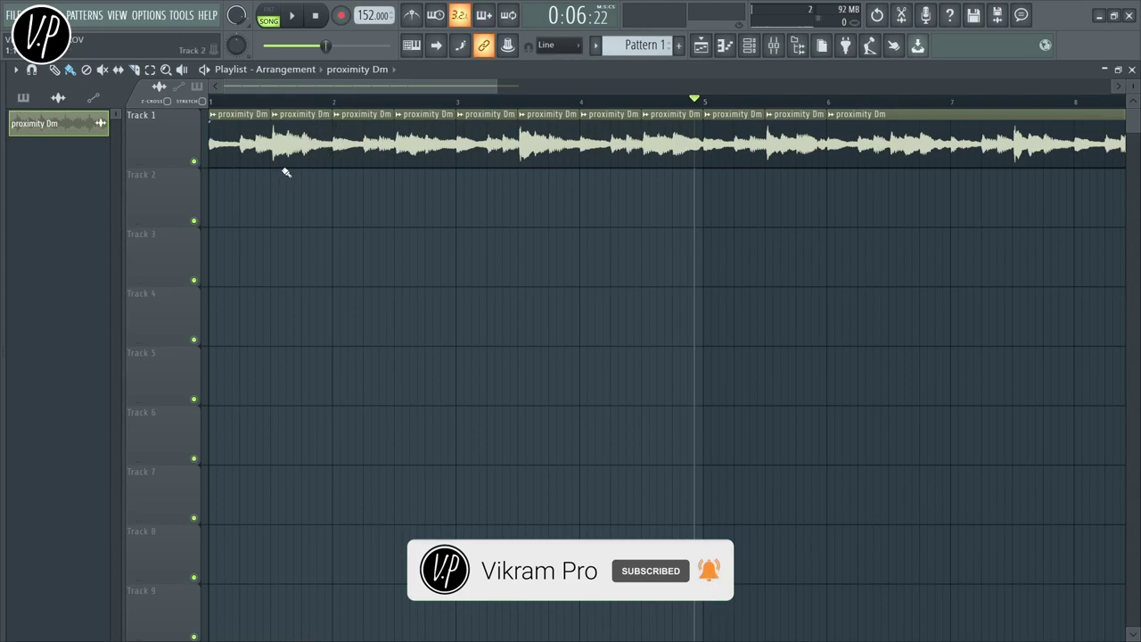
{"action": "left_click_drag", "start_coordinate": [535, 134], "coordinate": [158, 191]}
{"action": "left_click_drag", "start_coordinate": [366, 156], "coordinate": [305, 229]}
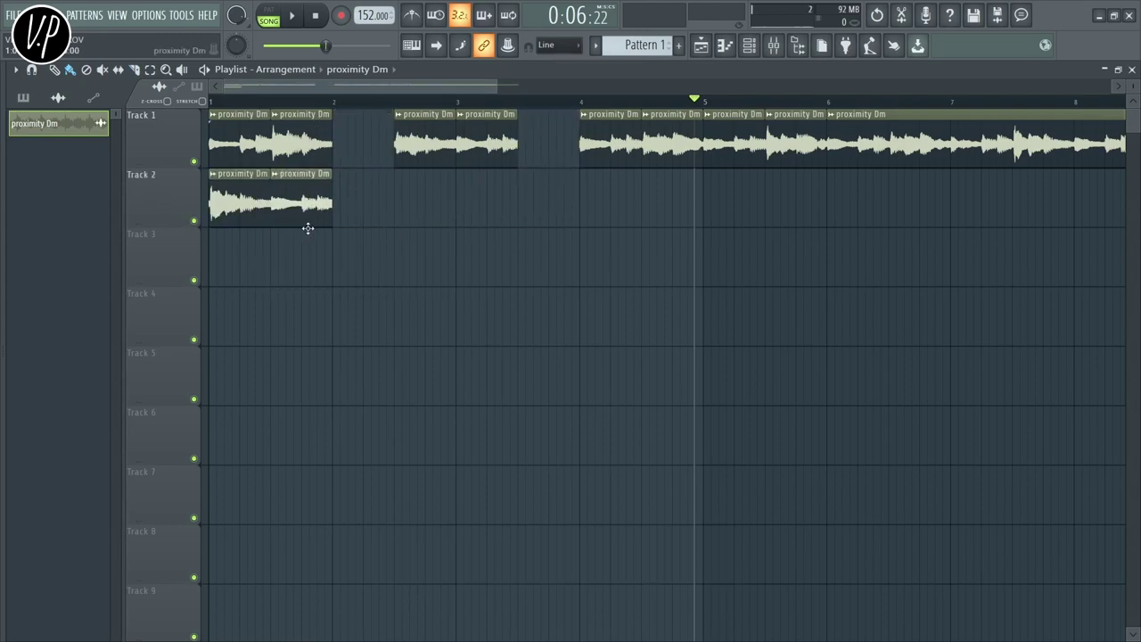
{"action": "left_click_drag", "start_coordinate": [296, 142], "coordinate": [364, 211]}
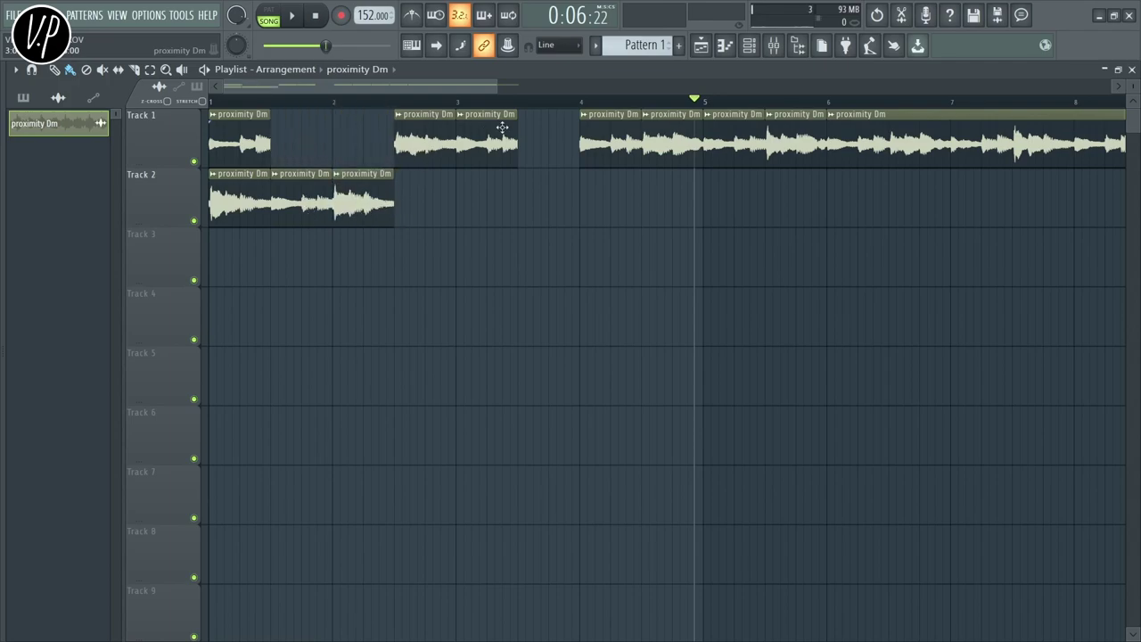
{"action": "left_click_drag", "start_coordinate": [501, 127], "coordinate": [440, 191]}
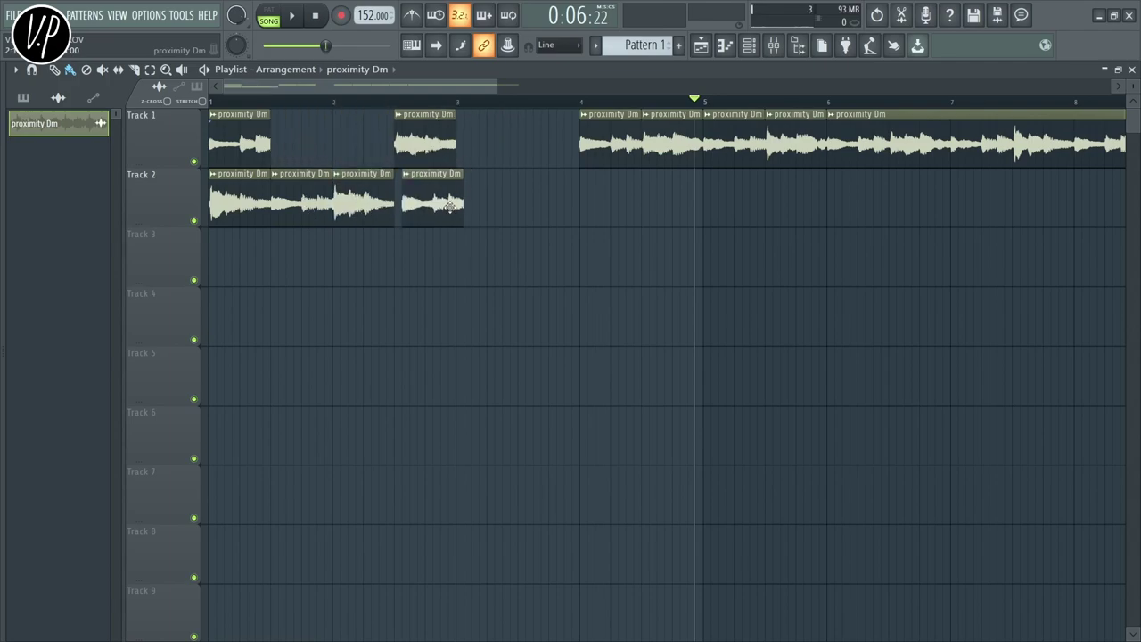
Step: Solo Track 2 to play its four rearranged pieces from the start, and turn the solo off
{"action": "right_click", "coordinate": [195, 220]}
{"action": "left_click_drag", "start_coordinate": [274, 107], "coordinate": [127, 107]}
{"action": "key", "text": "space"}
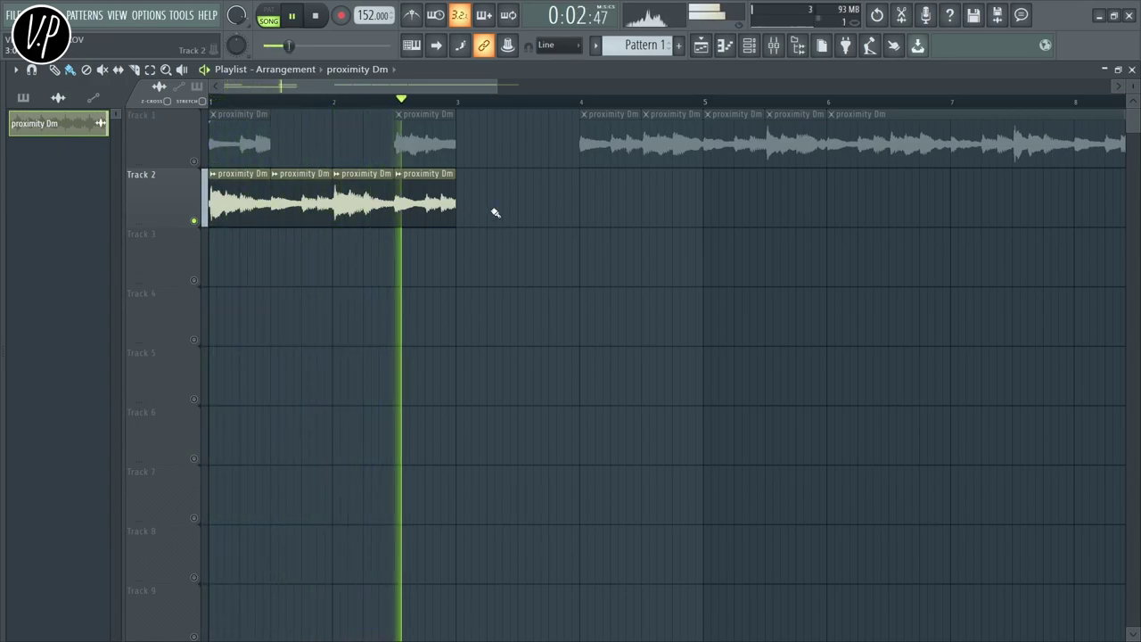
{"action": "key", "text": "space"}
{"action": "right_click", "coordinate": [194, 162]}
{"action": "right_click", "coordinate": [194, 163]}
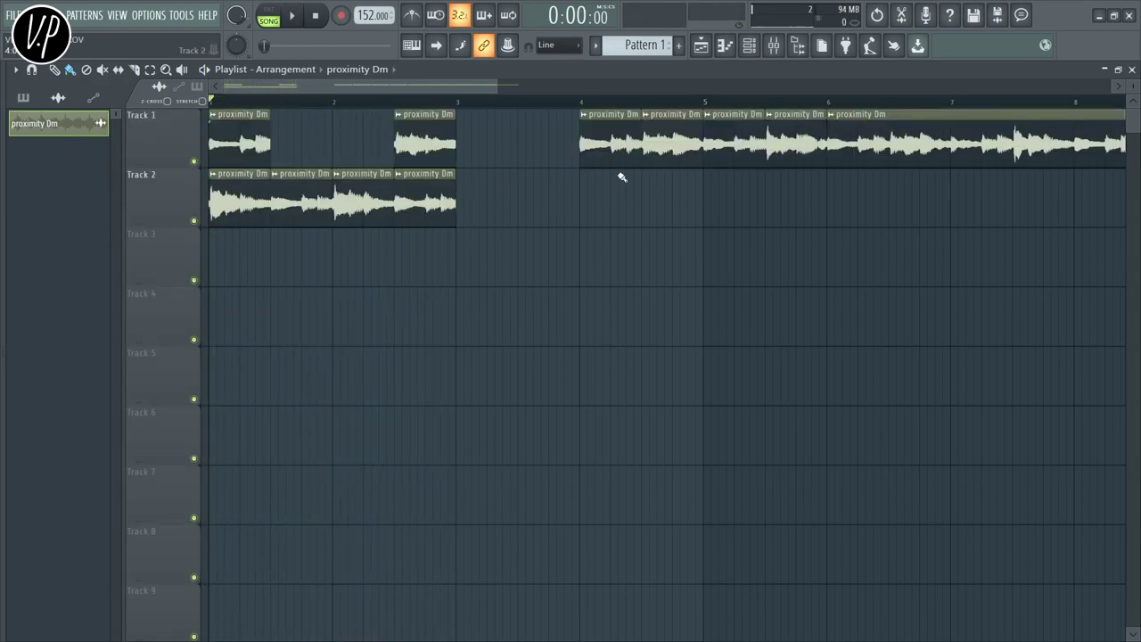
Step: Fill bars 3 and 4 of Track 2 by moving down the second half of Track 1's bar 4 and copying existing pieces into the remaining half-bars
{"action": "left_click_drag", "start_coordinate": [655, 147], "coordinate": [479, 219]}
{"action": "mouse_move", "coordinate": [347, 204]}
{"action": "left_mouse_down"}
{"action": "mouse_move", "coordinate": [611, 204]}
{"action": "mouse_move", "coordinate": [601, 202]}
{"action": "left_mouse_up"}
{"action": "mouse_move", "coordinate": [606, 141]}
{"action": "left_mouse_down"}
{"action": "mouse_move", "coordinate": [684, 204]}
{"action": "mouse_move", "coordinate": [667, 217]}
{"action": "left_mouse_up"}
Step: Solo Track 2 and play the rearranged four-bar loop from the start
{"action": "left_click", "coordinate": [193, 221], "text": "ctrl"}
{"action": "key", "text": "space"}
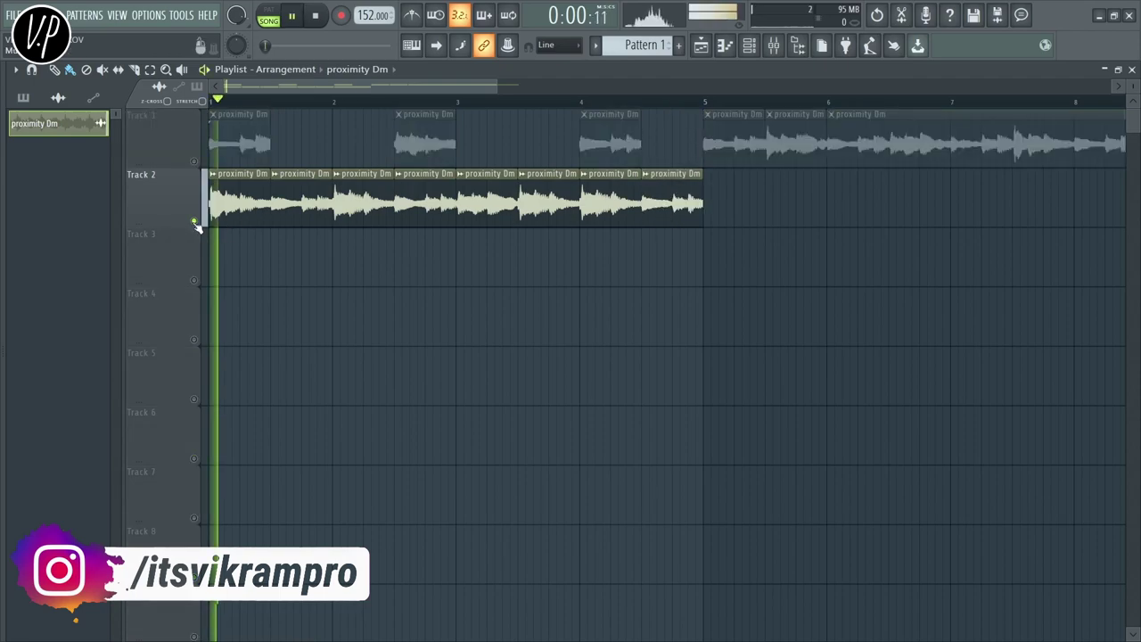
{"action": "left_click", "coordinate": [194, 221], "text": "ctrl"}
{"action": "left_click", "coordinate": [193, 221], "text": "ctrl"}
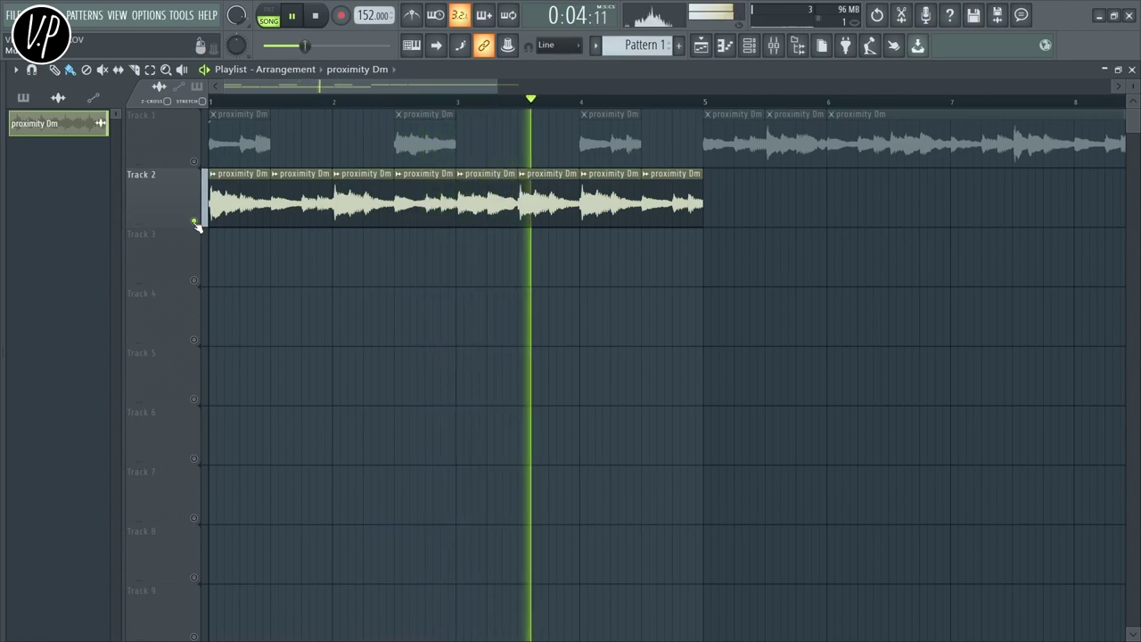
{"action": "key", "text": "space"}
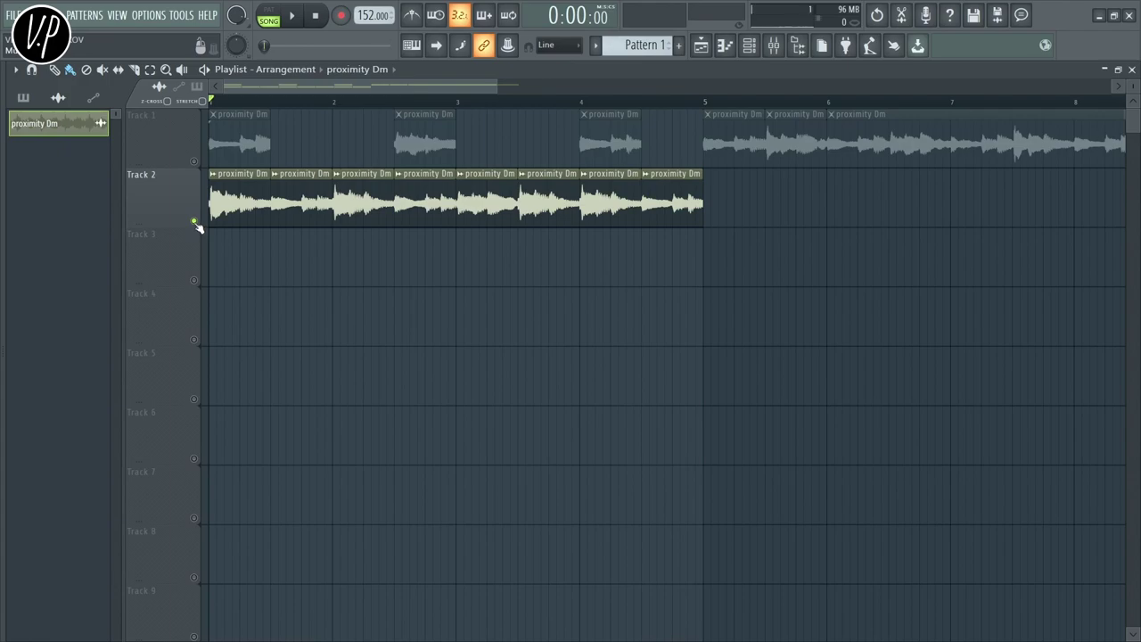
Step: Make the Track 2 piece at the start of bar 3 unique as a sample and save it
{"action": "scroll", "coordinate": [262, 247], "scroll_direction": "down", "scroll_amount": 3, "text": "ctrl"}
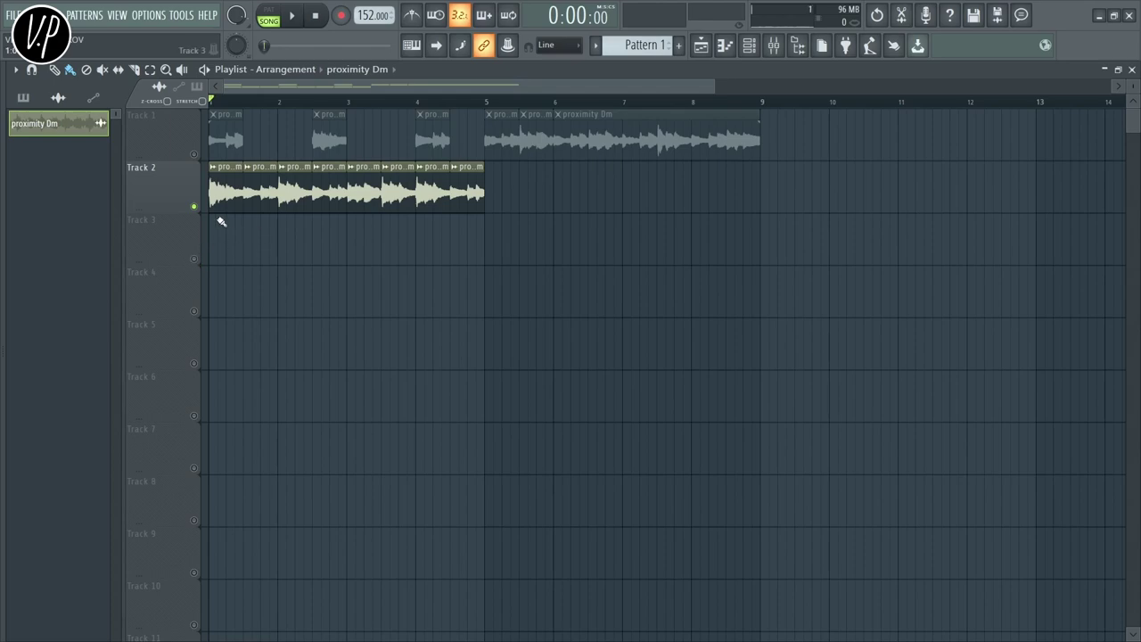
{"action": "scroll", "coordinate": [220, 221], "scroll_direction": "down", "scroll_amount": 2}
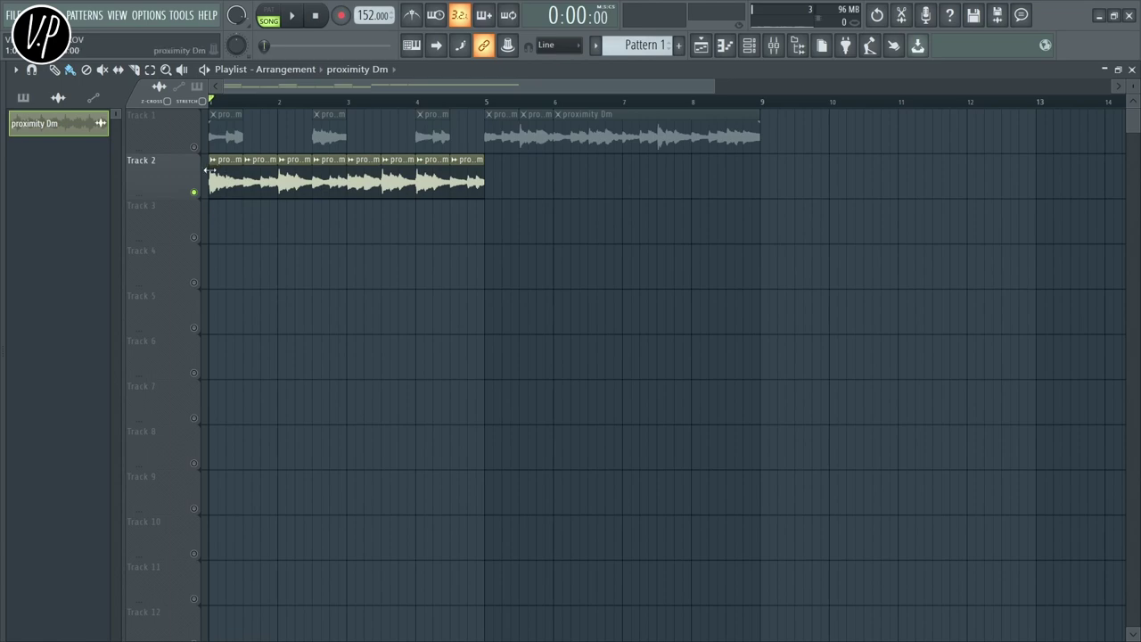
{"action": "scroll", "coordinate": [223, 182], "scroll_direction": "up", "scroll_amount": 3, "text": "ctrl"}
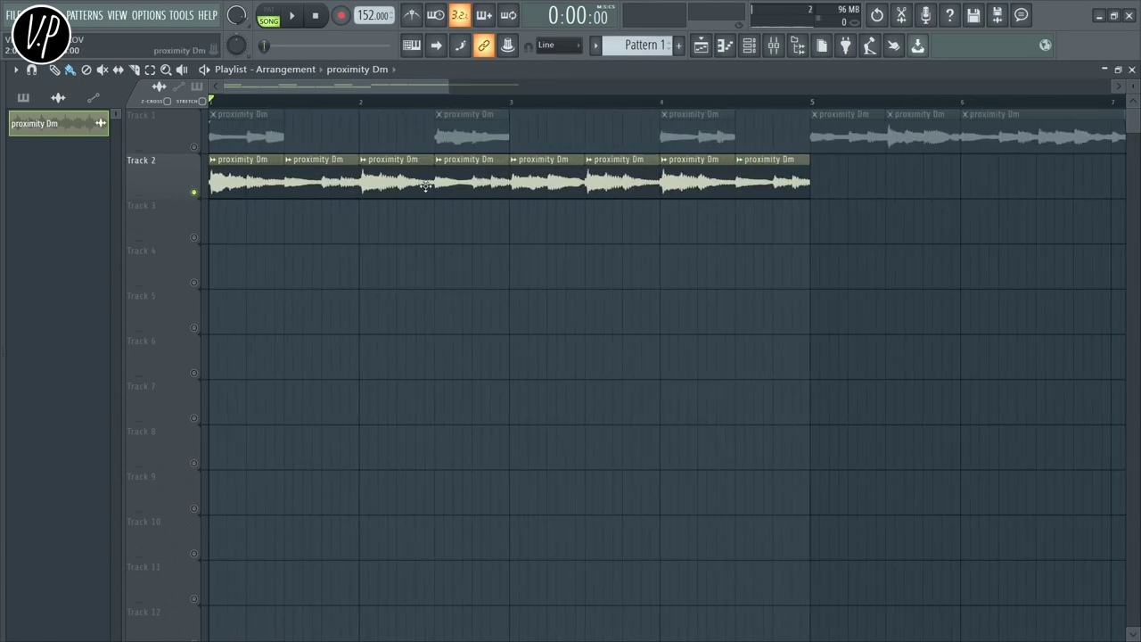
{"action": "right_click", "coordinate": [514, 170]}
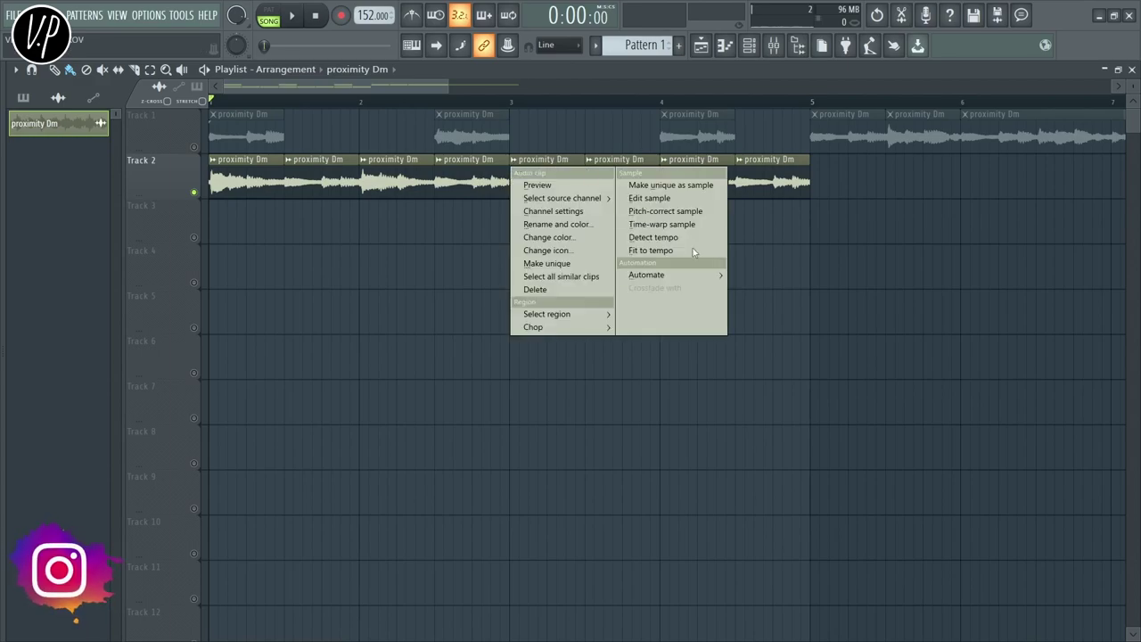
{"action": "left_click", "coordinate": [657, 186]}
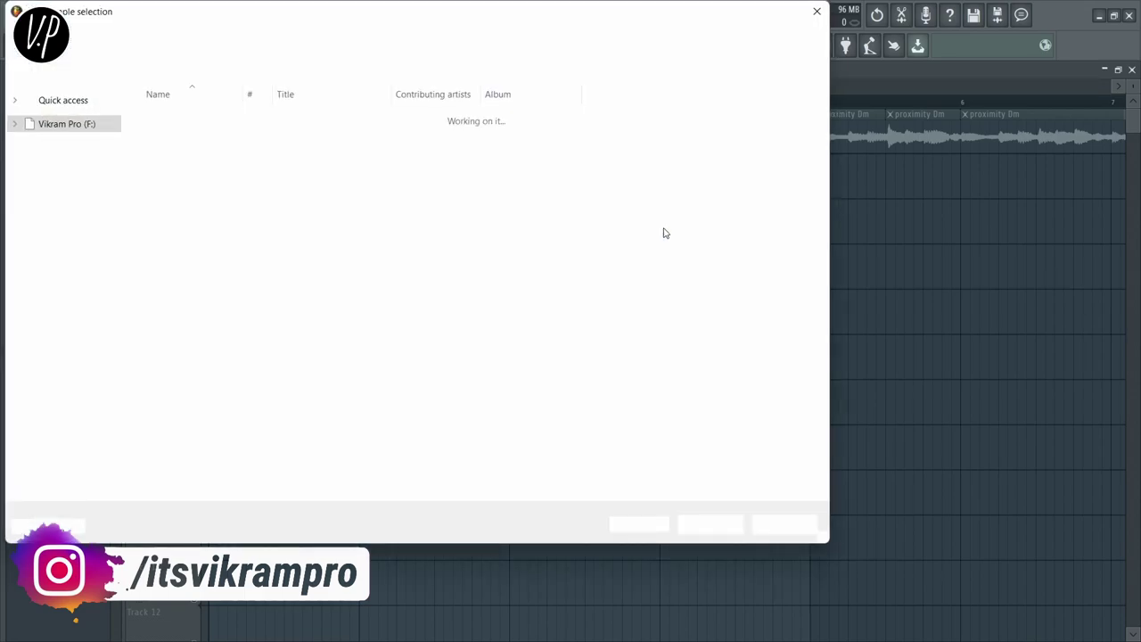
{"action": "left_click", "coordinate": [716, 523]}
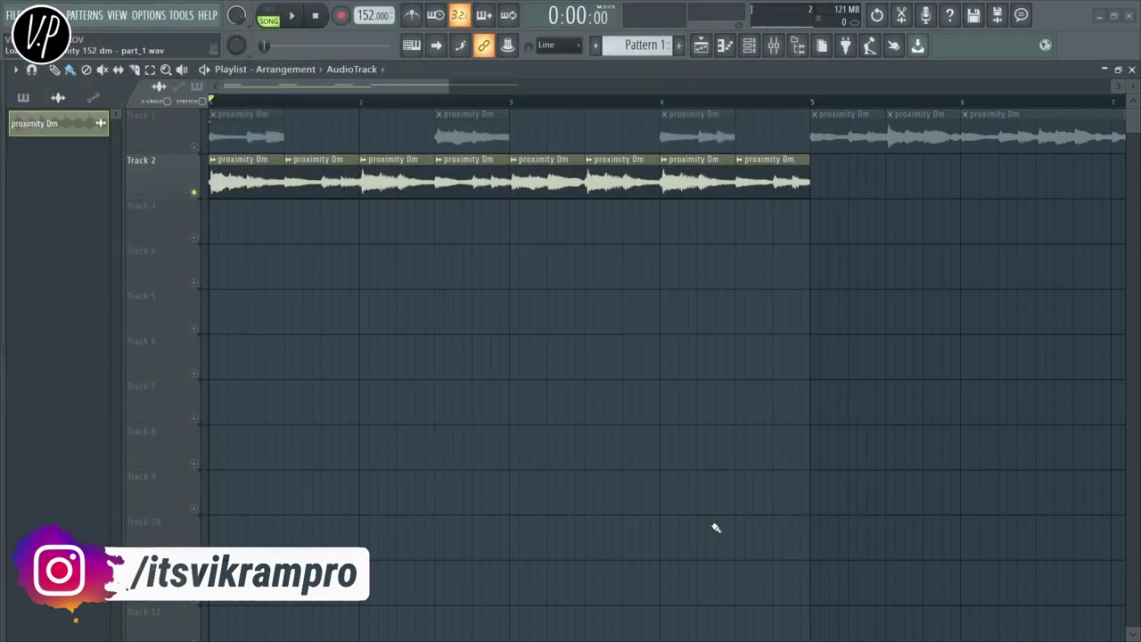
Step: Reverse the unique sample at the start of bar 3 in its channel settings
{"action": "double_click", "coordinate": [558, 178]}
{"action": "left_click", "coordinate": [374, 410]}
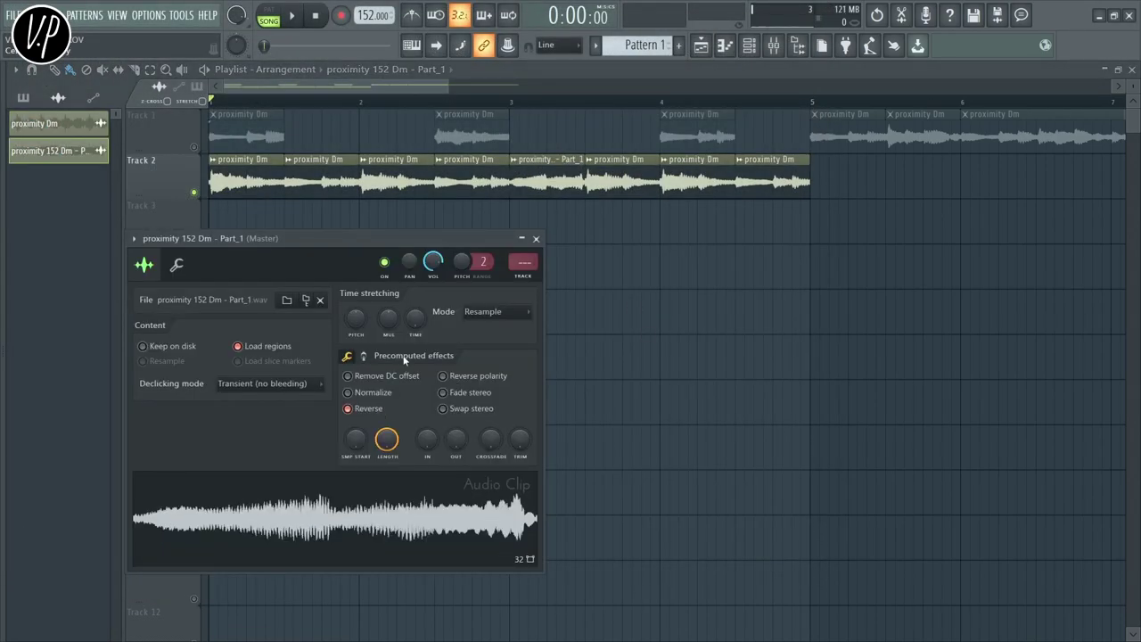
{"action": "left_click", "coordinate": [536, 239]}
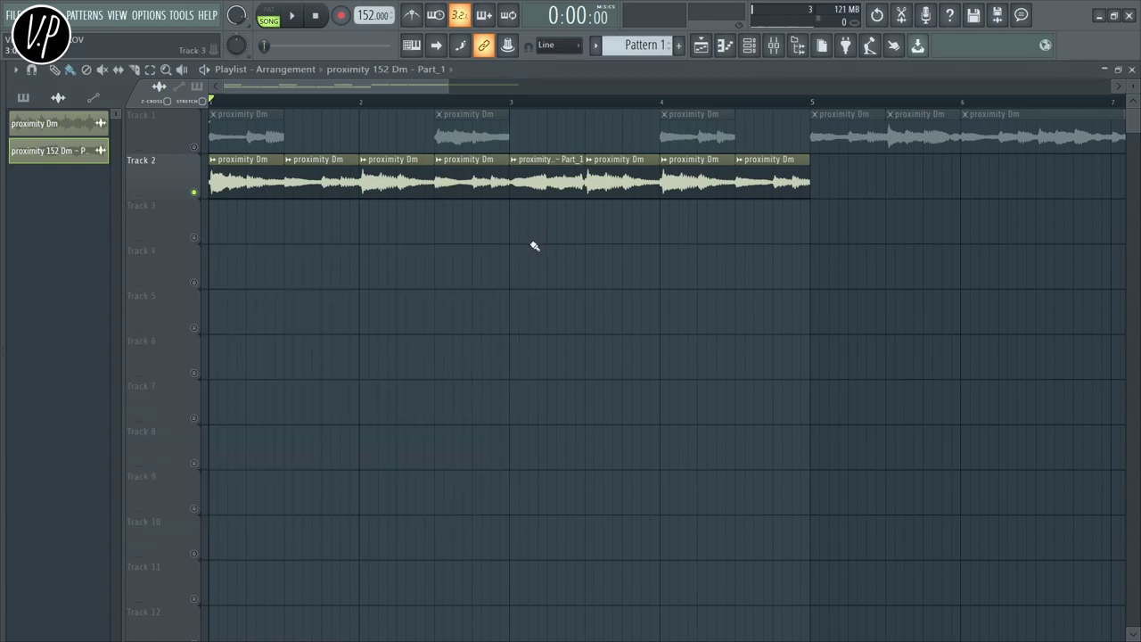
Step: Play Track 2 from shortly after the start of bar 2 through the reversed piece
{"action": "left_click", "coordinate": [399, 100]}
{"action": "scroll", "coordinate": [566, 250], "scroll_direction": "up", "scroll_amount": 3}
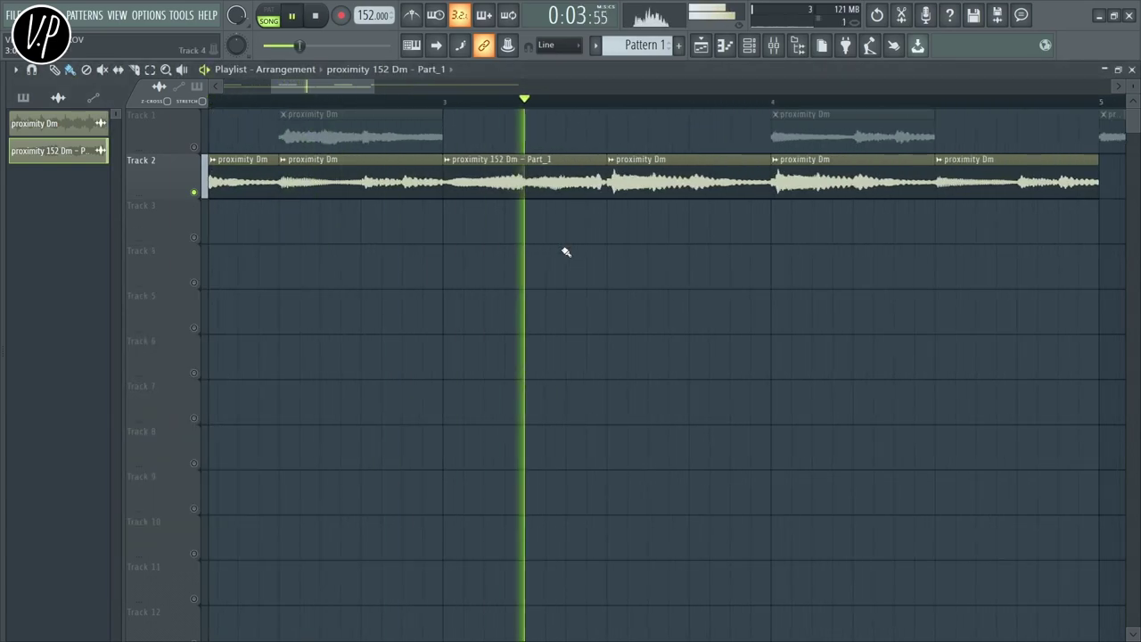
{"action": "scroll", "coordinate": [562, 247], "scroll_direction": "down", "scroll_amount": 3}
{"action": "key", "text": "space"}
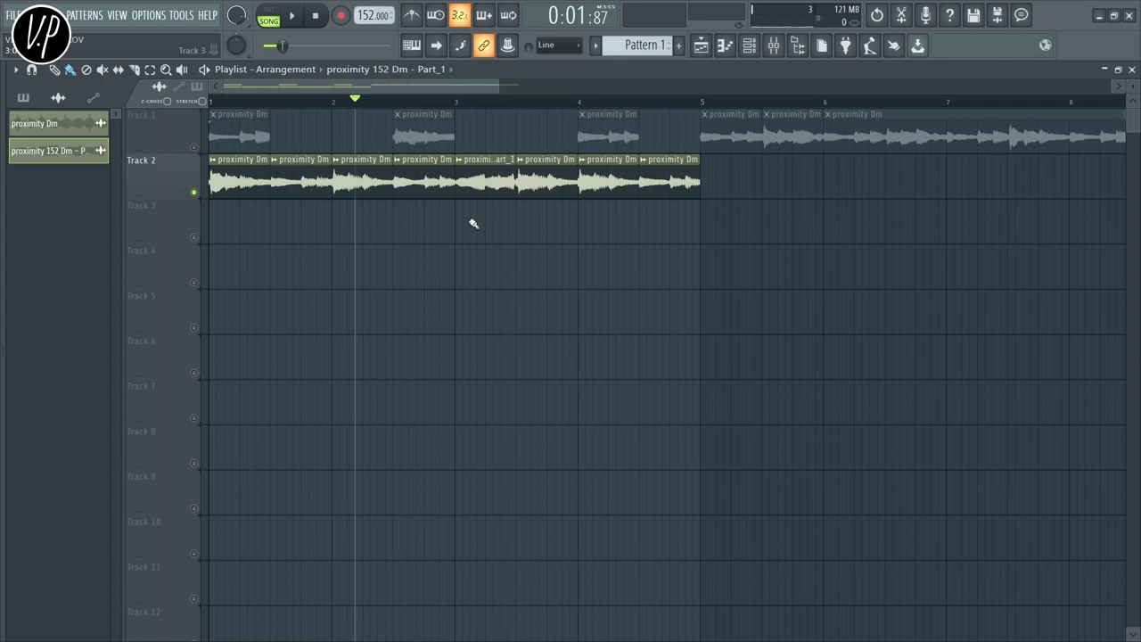
Step: Lower the time-stretching pitch of the reversed piece and play Track 2 to hear it
{"action": "scroll", "coordinate": [419, 233], "scroll_direction": "down", "scroll_amount": 2}
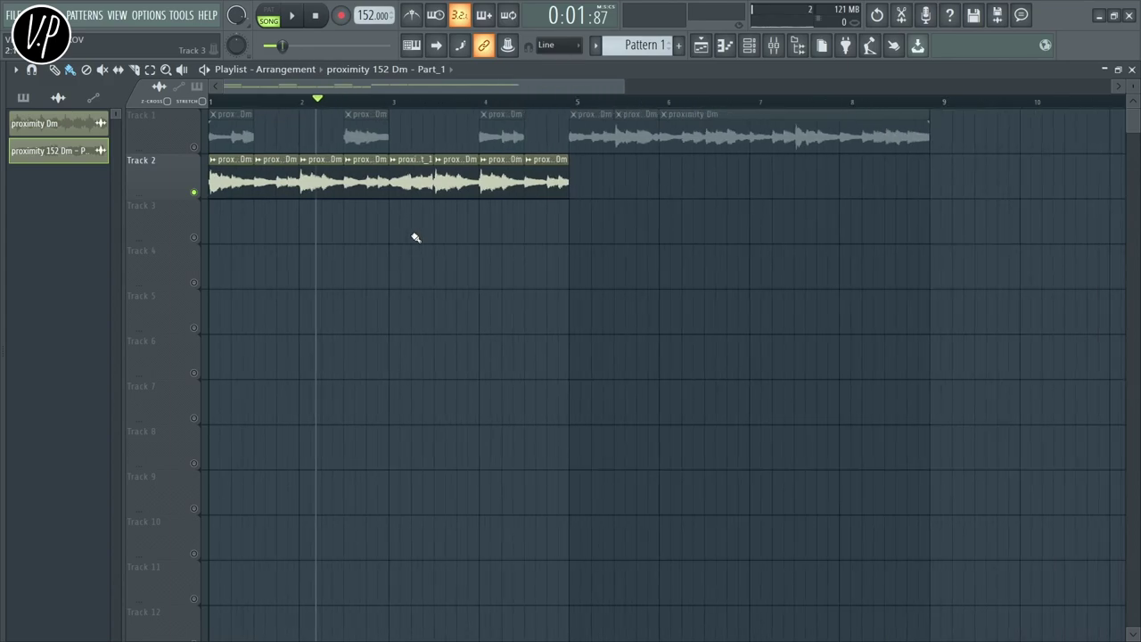
{"action": "scroll", "coordinate": [401, 216], "scroll_direction": "up", "scroll_amount": 4}
{"action": "scroll", "coordinate": [448, 269], "scroll_direction": "up", "scroll_amount": 2}
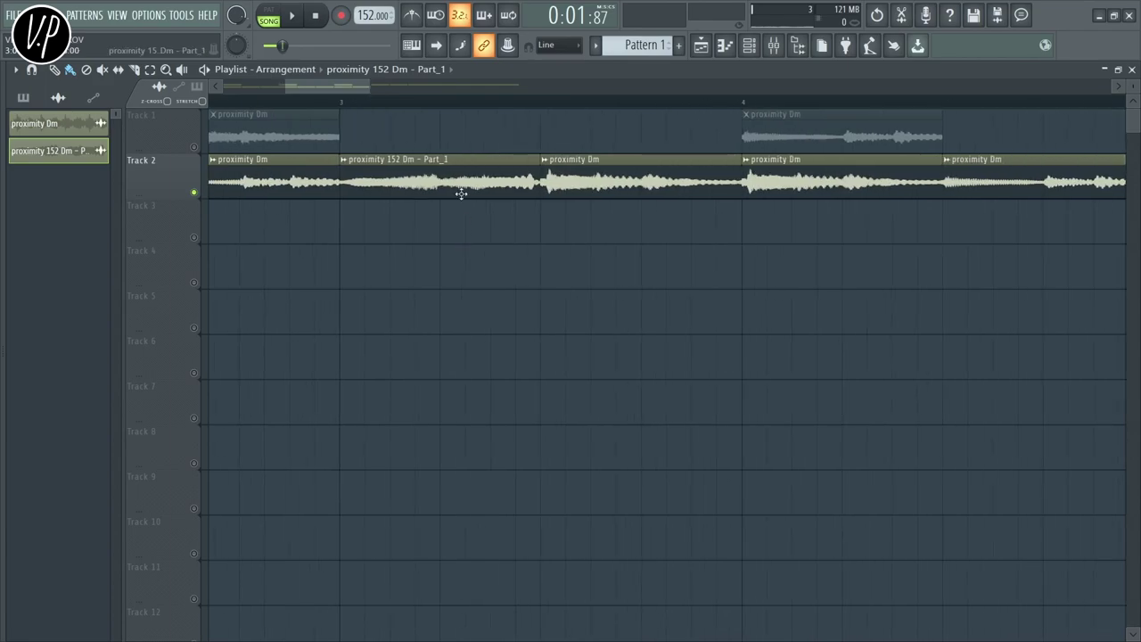
{"action": "double_click", "coordinate": [464, 182]}
{"action": "left_click_drag", "start_coordinate": [357, 326], "coordinate": [358, 357]}
{"action": "left_click_drag", "start_coordinate": [341, 237], "coordinate": [412, 239]}
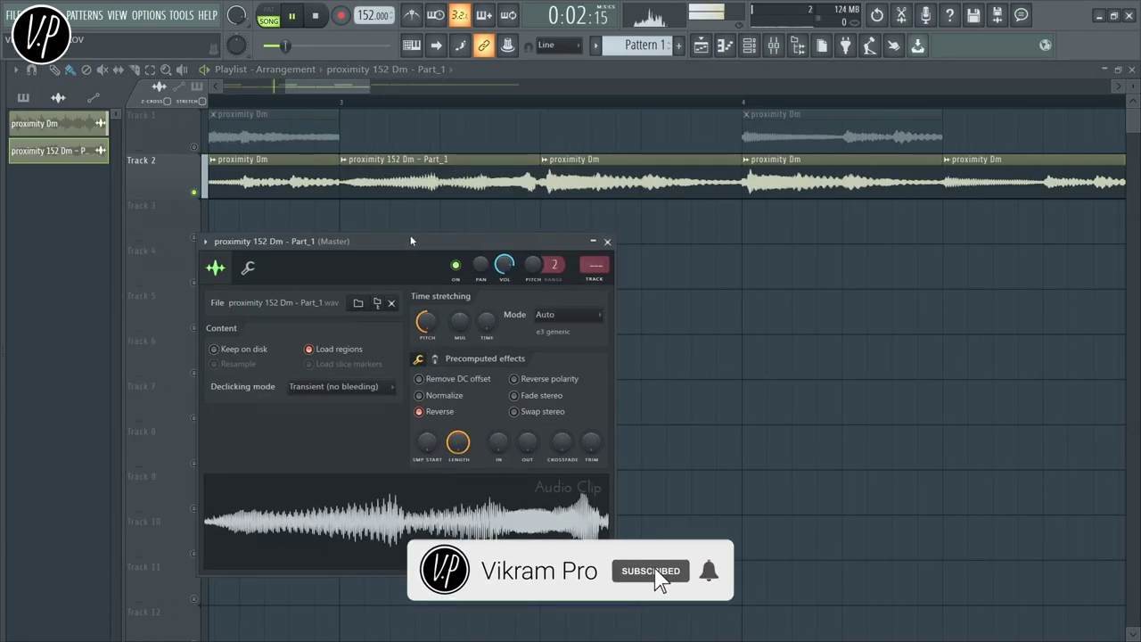
{"action": "key", "text": "space"}
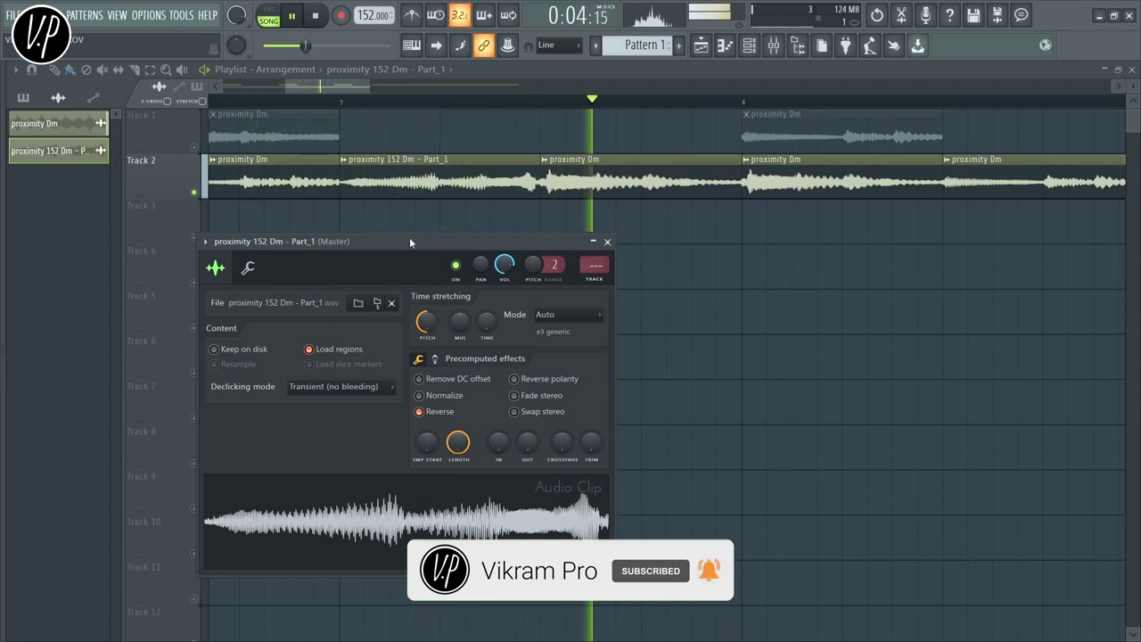
{"action": "key", "text": "space"}
Step: Set the reversed piece's declicking mode to Generic (bleeding) and play the transition into the following piece
{"action": "left_click", "coordinate": [319, 388]}
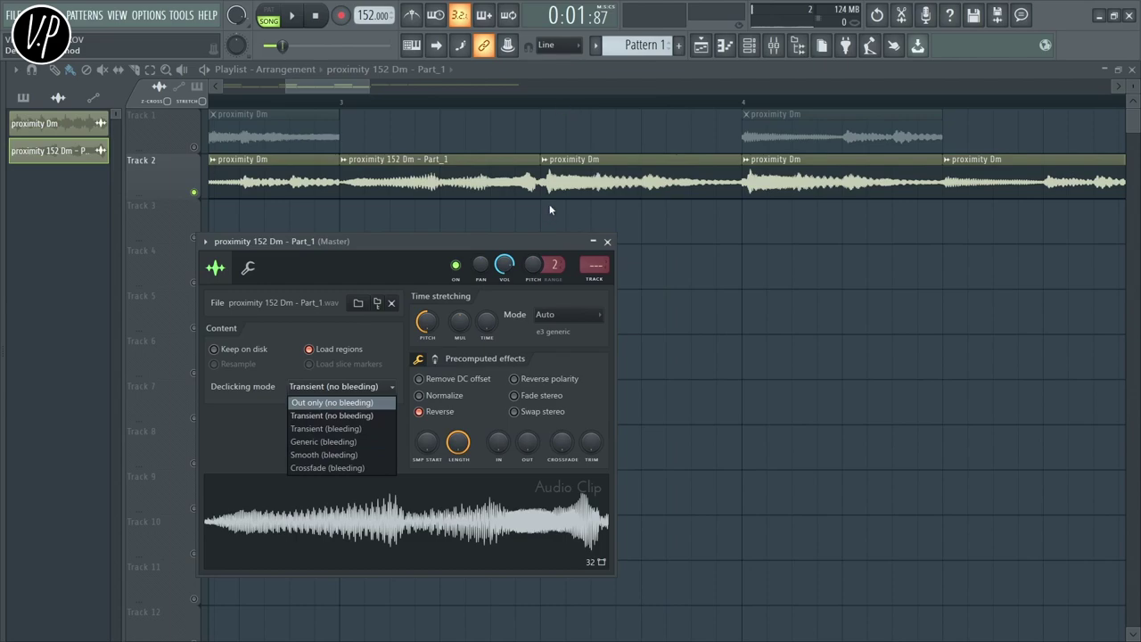
{"action": "left_click", "coordinate": [334, 443]}
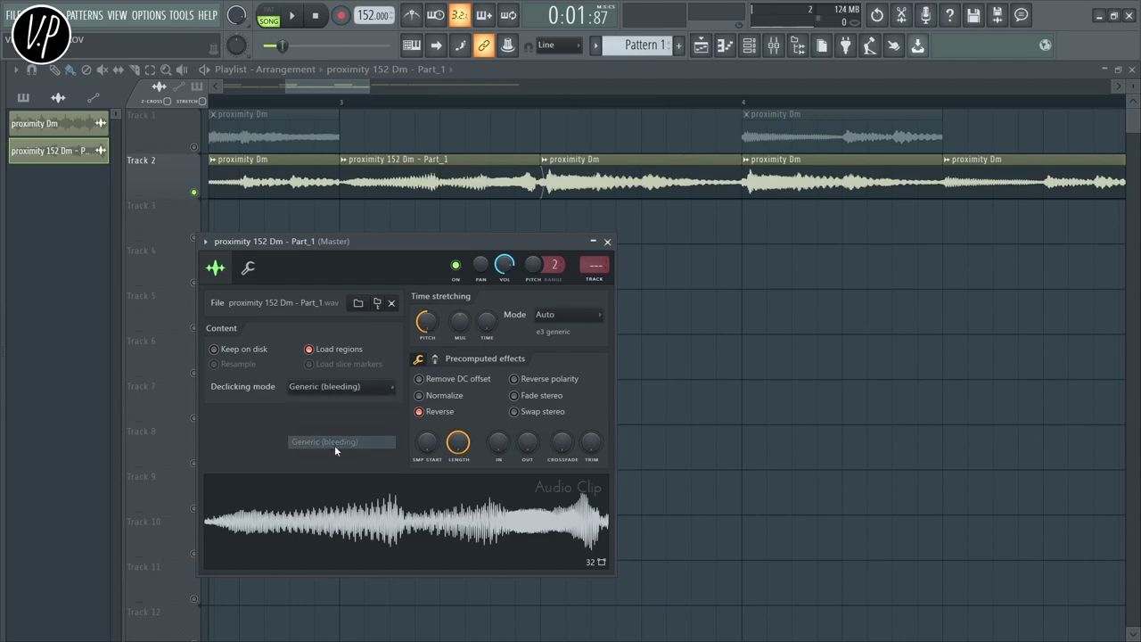
{"action": "left_click", "coordinate": [609, 242]}
{"action": "key", "text": "space"}
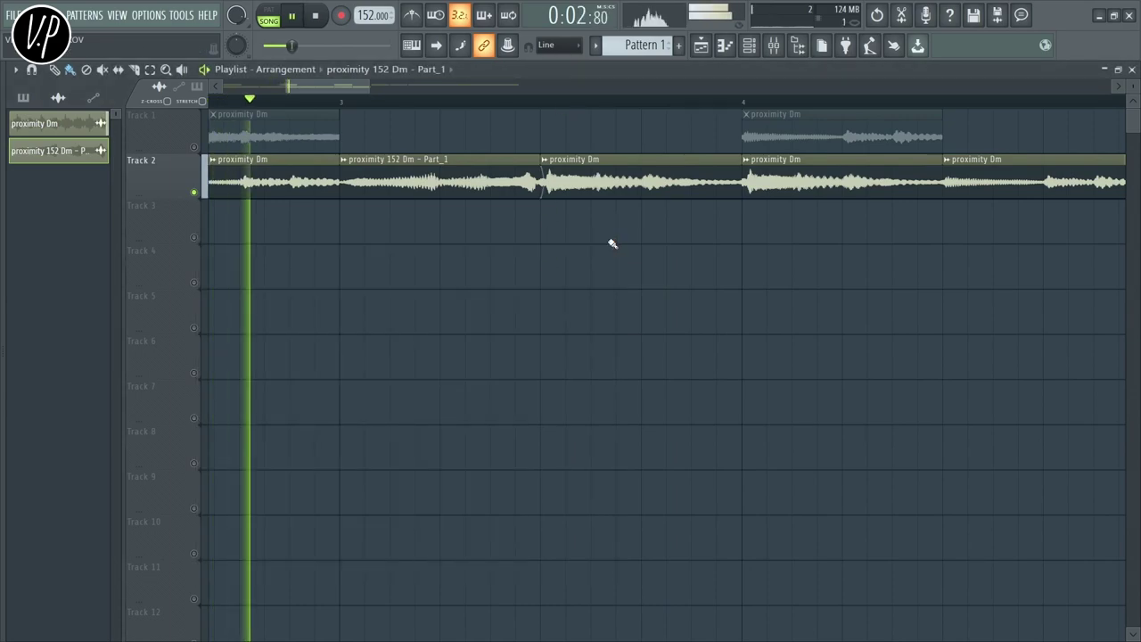
{"action": "scroll", "coordinate": [515, 241], "scroll_direction": "up", "scroll_amount": 5}
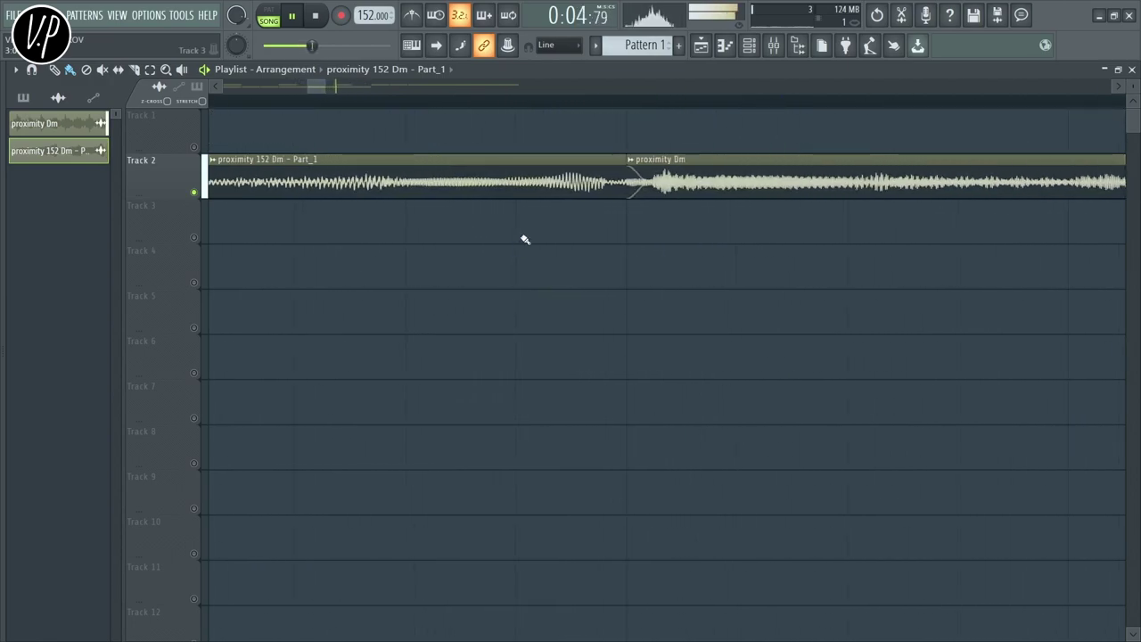
{"action": "key", "text": "space"}
Step: Separate the end of the reversed piece from the start of the following Track 2 piece, leaving a small gap
{"action": "left_click_drag", "start_coordinate": [527, 242], "coordinate": [563, 138]}
{"action": "left_click_drag", "start_coordinate": [634, 161], "coordinate": [643, 195]}
{"action": "left_click", "coordinate": [639, 185]}
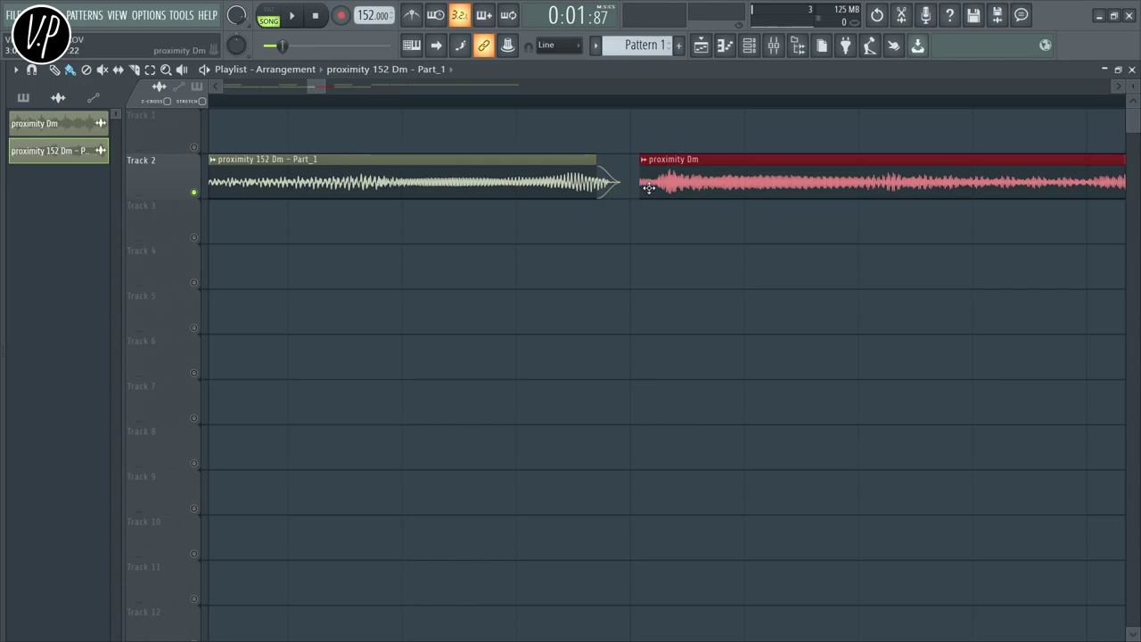
Step: Set the declicking mode of the proximity Dm clip to Generic (bleeding)
{"action": "double_click", "coordinate": [649, 187]}
{"action": "left_click", "coordinate": [237, 365]}
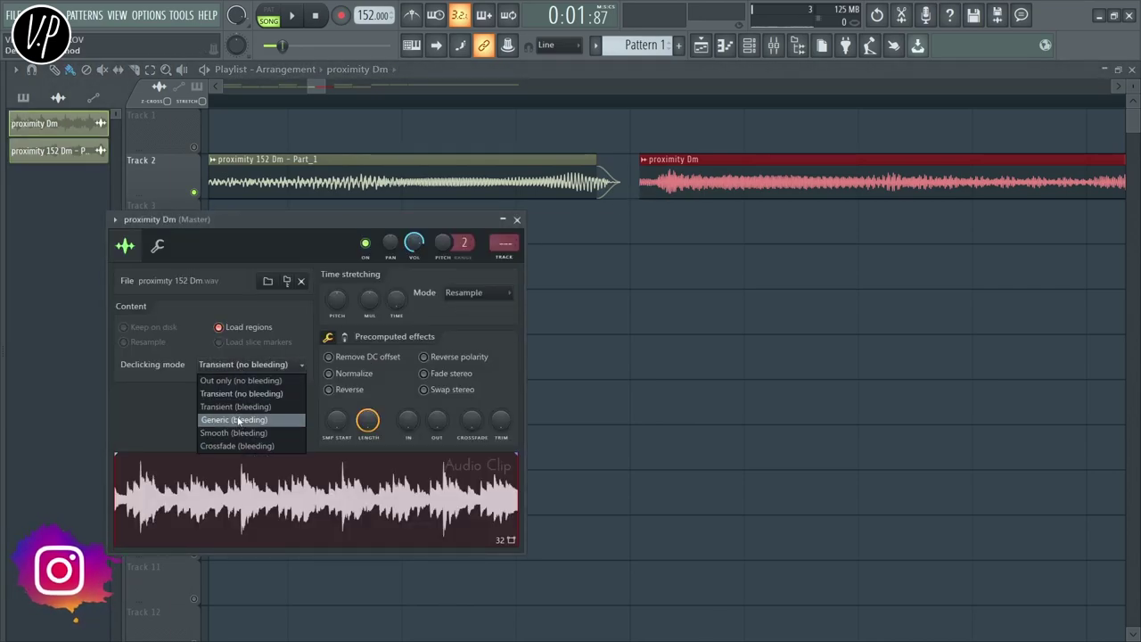
{"action": "left_click", "coordinate": [240, 424]}
{"action": "left_click", "coordinate": [517, 220]}
Step: Fine-tune the end of the reversed piece and play Track 2 from bar 3
{"action": "mouse_move", "coordinate": [616, 168]}
{"action": "left_mouse_down"}
{"action": "mouse_move", "coordinate": [642, 167]}
{"action": "mouse_move", "coordinate": [612, 165]}
{"action": "left_mouse_up"}
{"action": "key", "text": "space"}
{"action": "scroll", "coordinate": [499, 289], "scroll_direction": "down", "scroll_amount": 6}
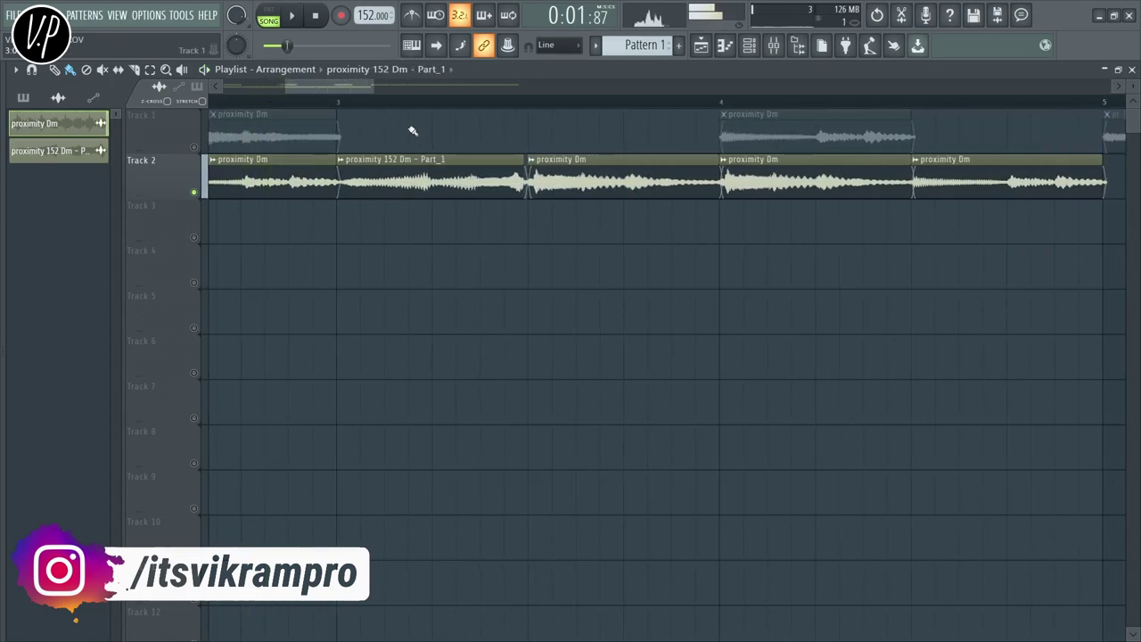
{"action": "key", "text": "space"}
{"action": "left_click", "coordinate": [346, 101]}
{"action": "key", "text": "space"}
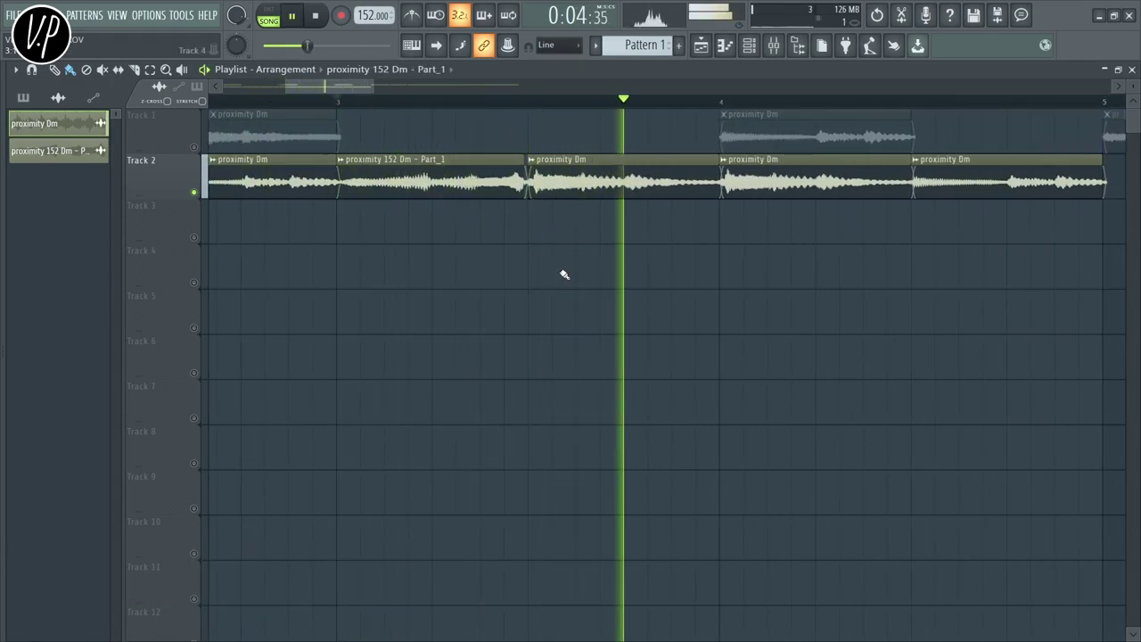
{"action": "key", "text": "space"}
Step: Delete all six leftover proximity Dm pieces from Track 1
{"action": "scroll", "coordinate": [585, 277], "scroll_direction": "up", "scroll_amount": 1}
{"action": "scroll", "coordinate": [588, 282], "scroll_direction": "down", "scroll_amount": 5}
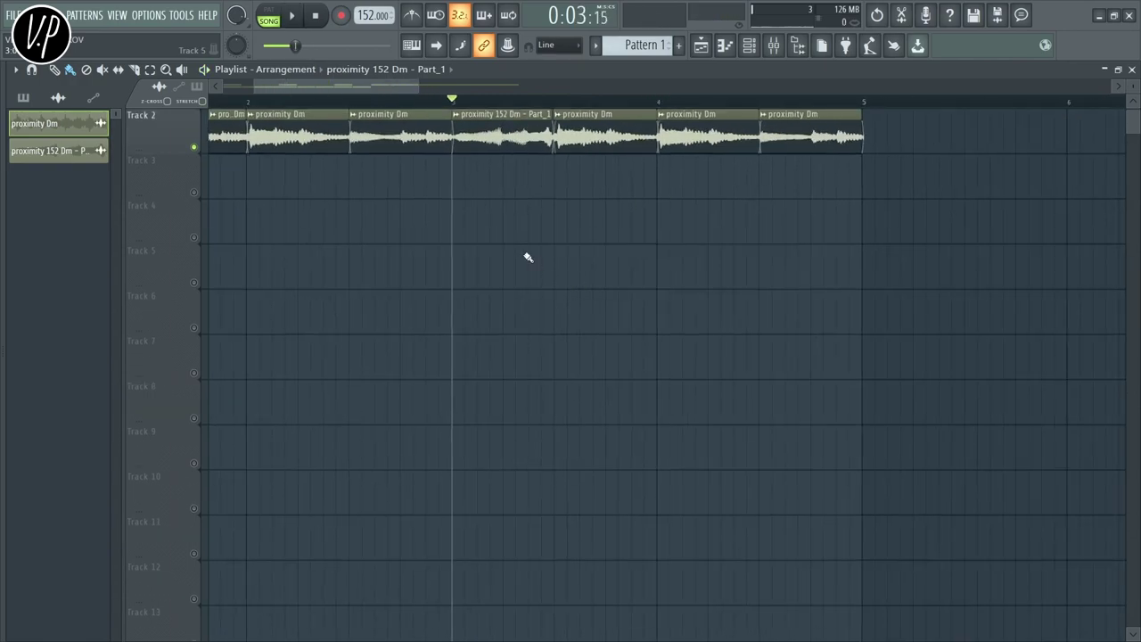
{"action": "scroll", "coordinate": [526, 254], "scroll_direction": "down", "scroll_amount": 5}
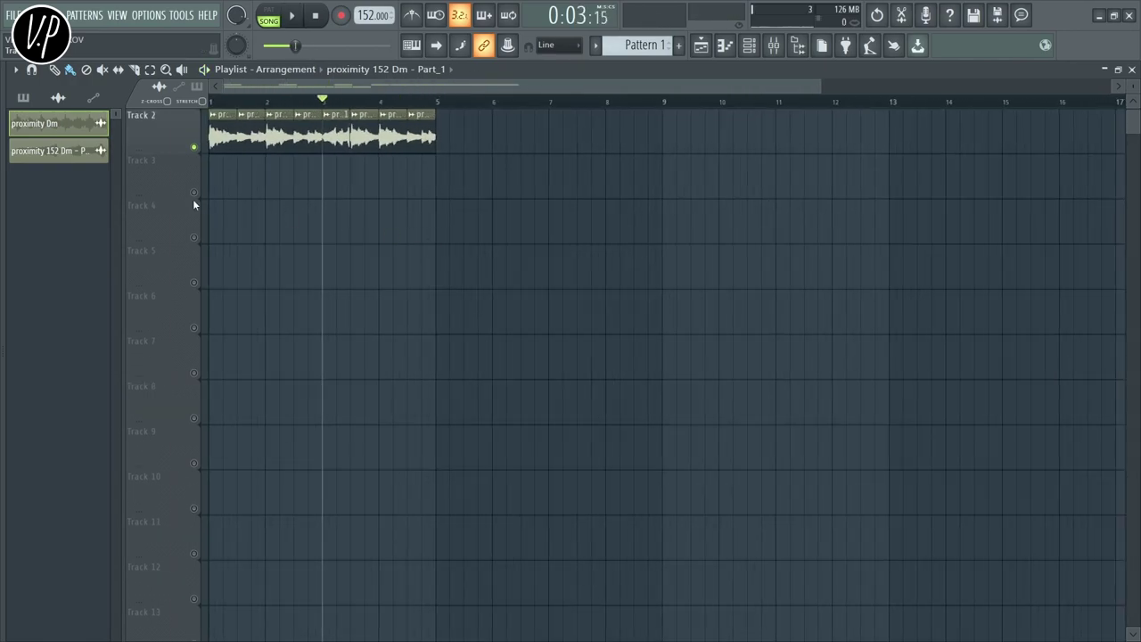
{"action": "scroll", "coordinate": [166, 190], "scroll_direction": "up", "scroll_amount": 4}
{"action": "scroll", "coordinate": [428, 201], "scroll_direction": "down", "scroll_amount": 2}
{"action": "scroll", "coordinate": [383, 196], "scroll_direction": "up", "scroll_amount": 1}
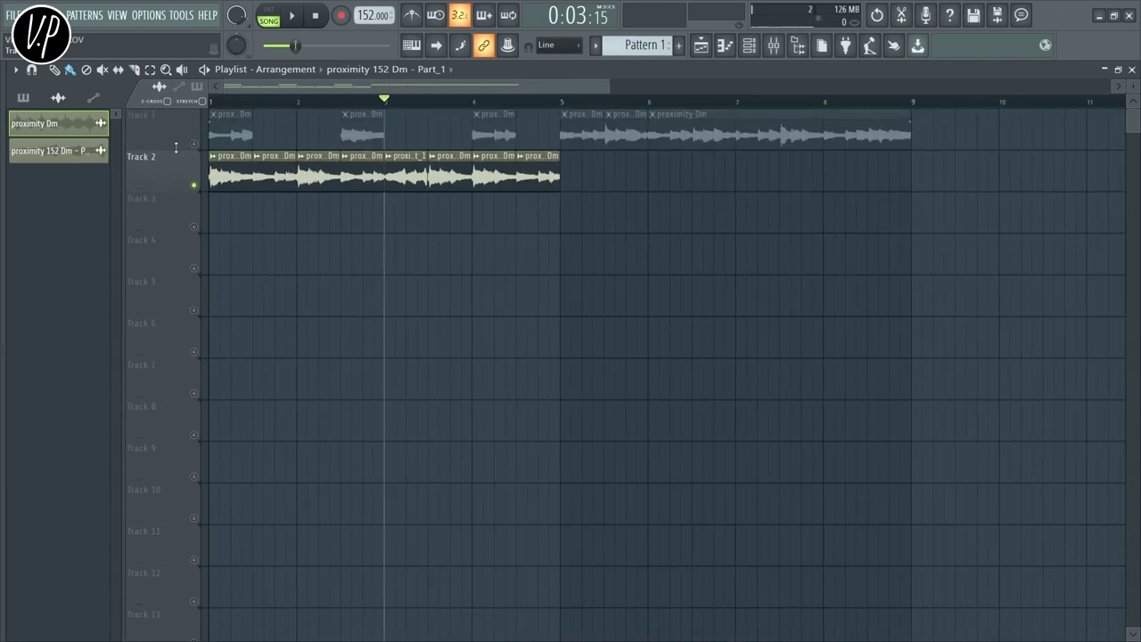
{"action": "right_click", "coordinate": [236, 138]}
{"action": "right_click", "coordinate": [363, 136]}
{"action": "right_click", "coordinate": [493, 136]}
{"action": "right_click", "coordinate": [582, 134]}
{"action": "right_click", "coordinate": [627, 135]}
{"action": "right_click", "coordinate": [736, 135]}
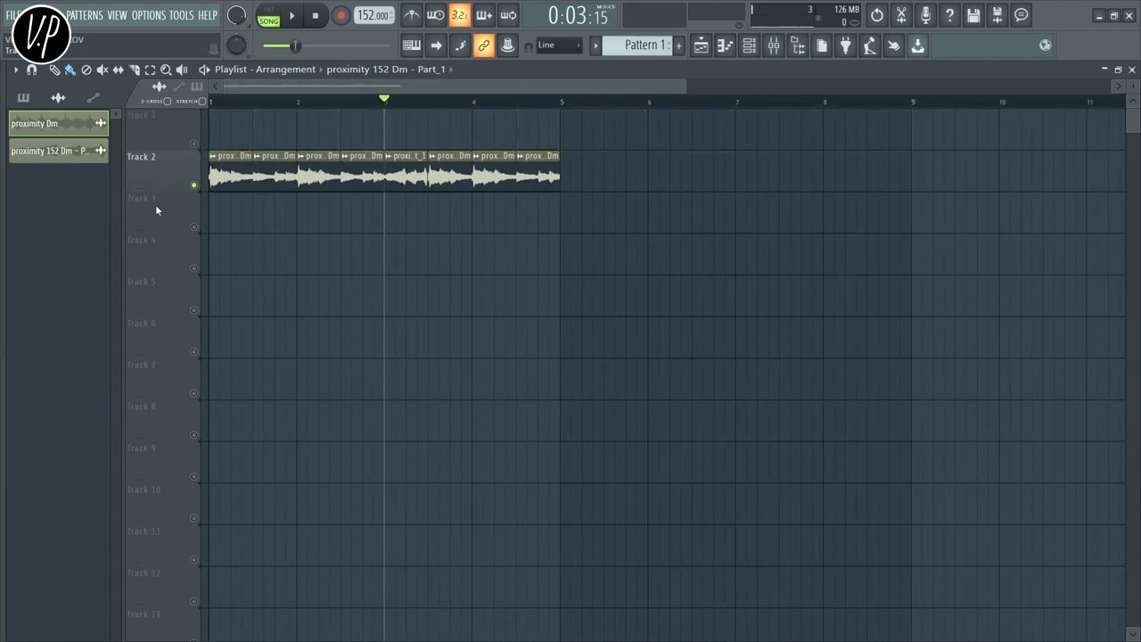
Step: Turn off the solo on Track 2 so that all playlist tracks are enabled
{"action": "scroll", "coordinate": [171, 198], "scroll_direction": "up", "scroll_amount": 3}
{"action": "right_click", "coordinate": [195, 144]}
{"action": "right_click", "coordinate": [194, 144]}
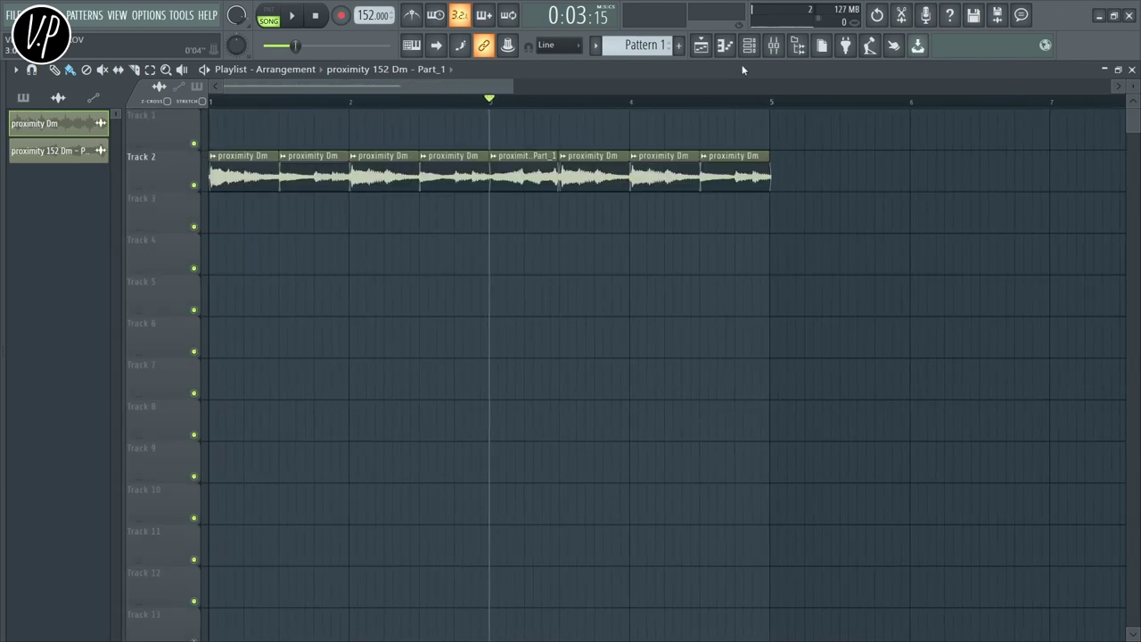
Step: Add an FL Keys channel to the channel rack, test a note, and close its window and the rack
{"action": "left_click", "coordinate": [750, 45]}
{"action": "scroll", "coordinate": [167, 234], "scroll_direction": "down", "scroll_amount": 1}
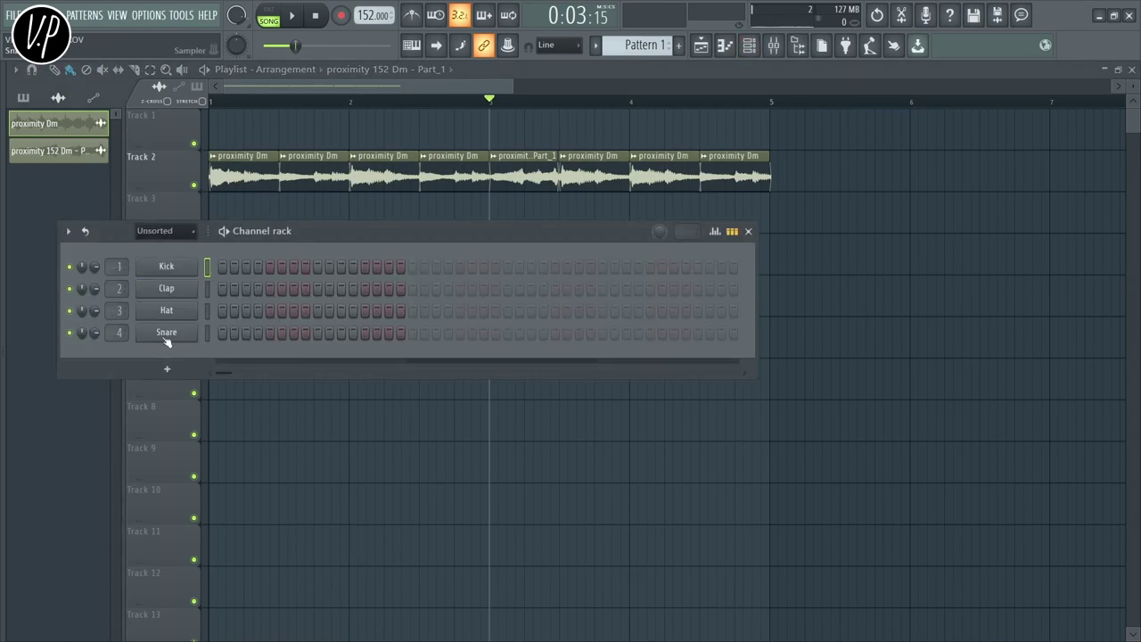
{"action": "left_click", "coordinate": [167, 369]}
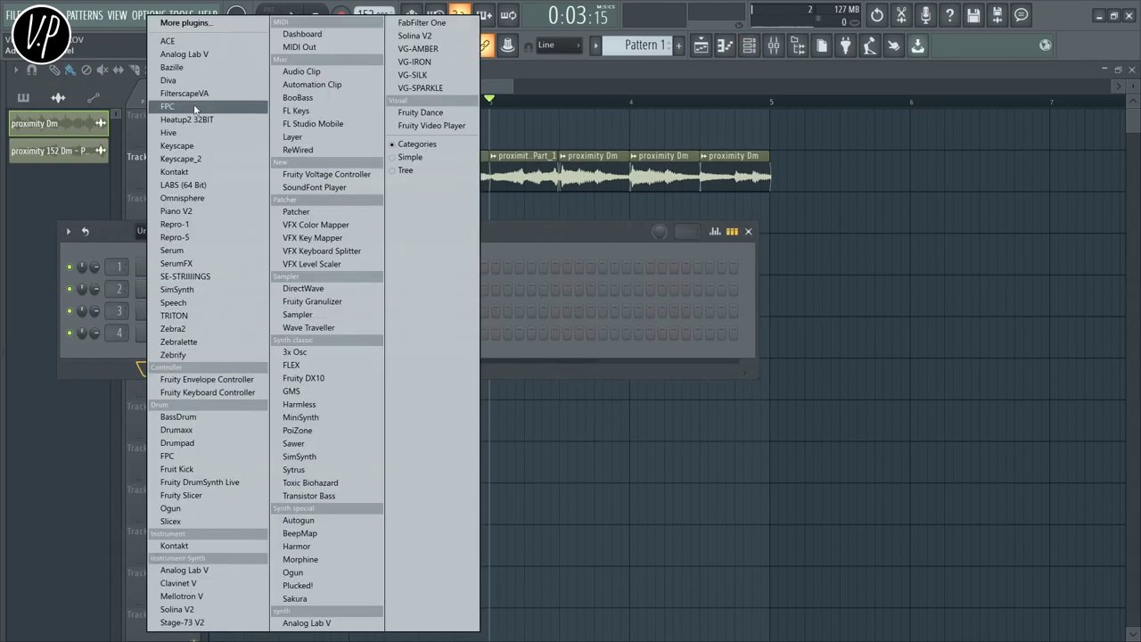
{"action": "left_click", "coordinate": [299, 110]}
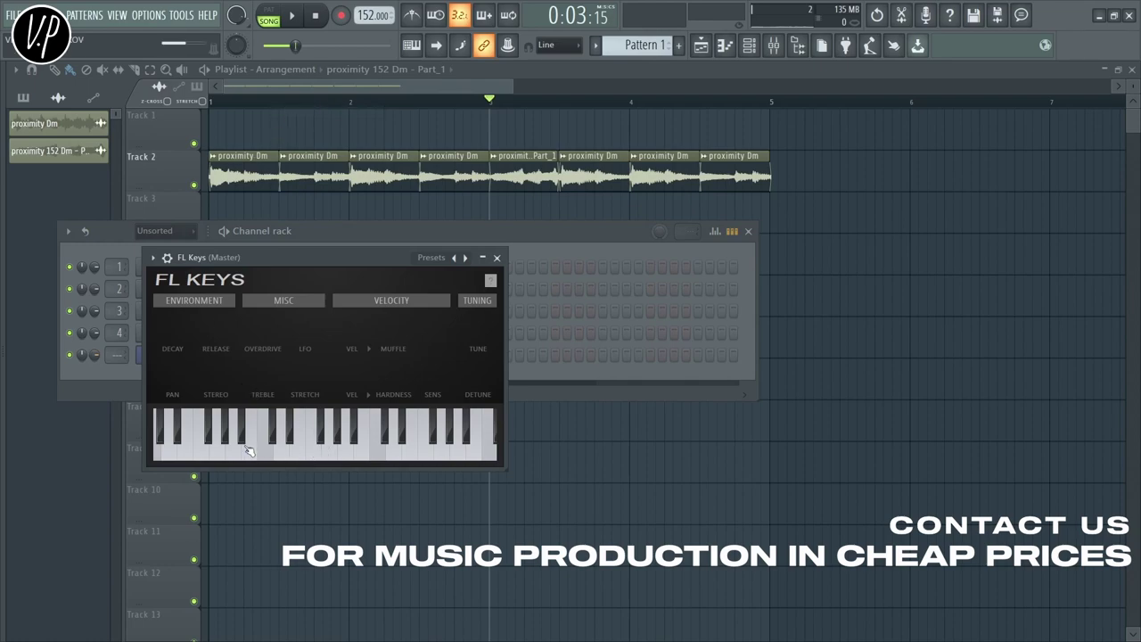
{"action": "left_click", "coordinate": [328, 456]}
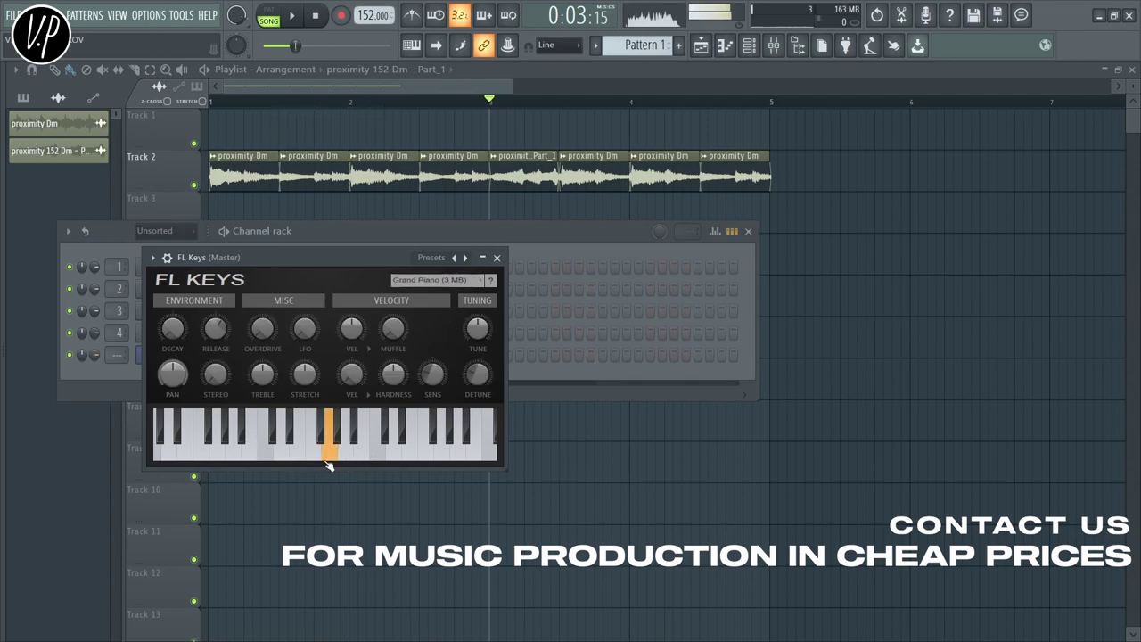
{"action": "left_click", "coordinate": [497, 256]}
{"action": "key", "text": "F6"}
Step: Place Pattern 1 on Track 3 across the four bars of the Track 2 loop and return the playhead to bar 1
{"action": "left_click", "coordinate": [22, 97]}
{"action": "left_click_drag", "start_coordinate": [56, 144], "coordinate": [214, 217]}
{"action": "left_click", "coordinate": [353, 212]}
{"action": "right_click", "coordinate": [420, 211]}
{"action": "left_click_drag", "start_coordinate": [346, 214], "coordinate": [769, 215]}
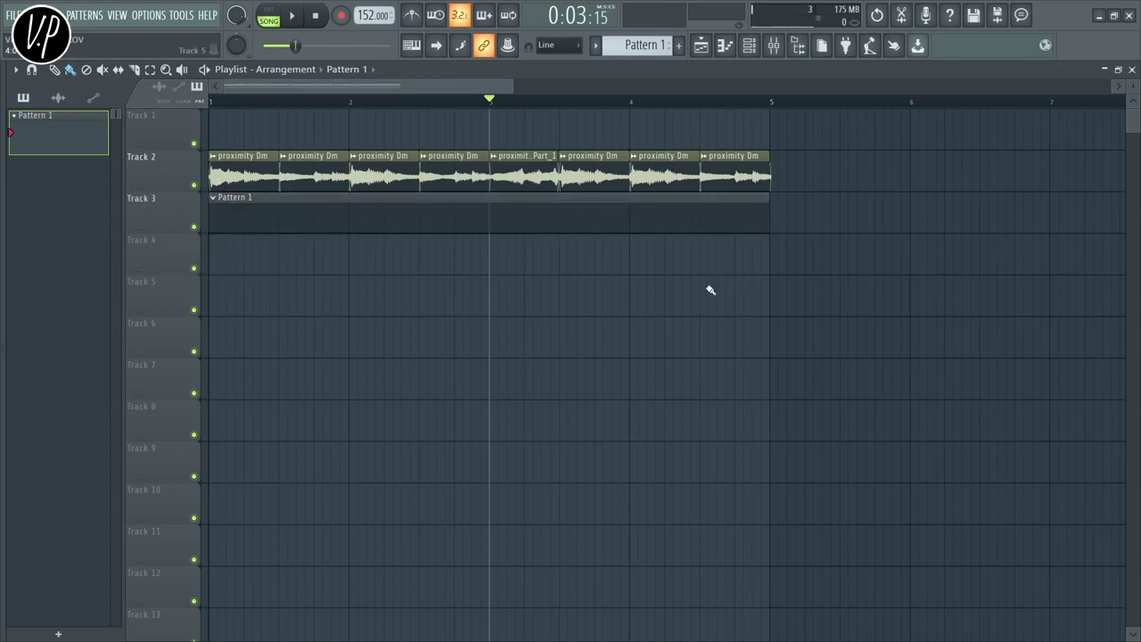
{"action": "scroll", "coordinate": [121, 312], "scroll_direction": "up", "scroll_amount": 1}
{"action": "scroll", "coordinate": [143, 308], "scroll_direction": "up", "scroll_amount": 4}
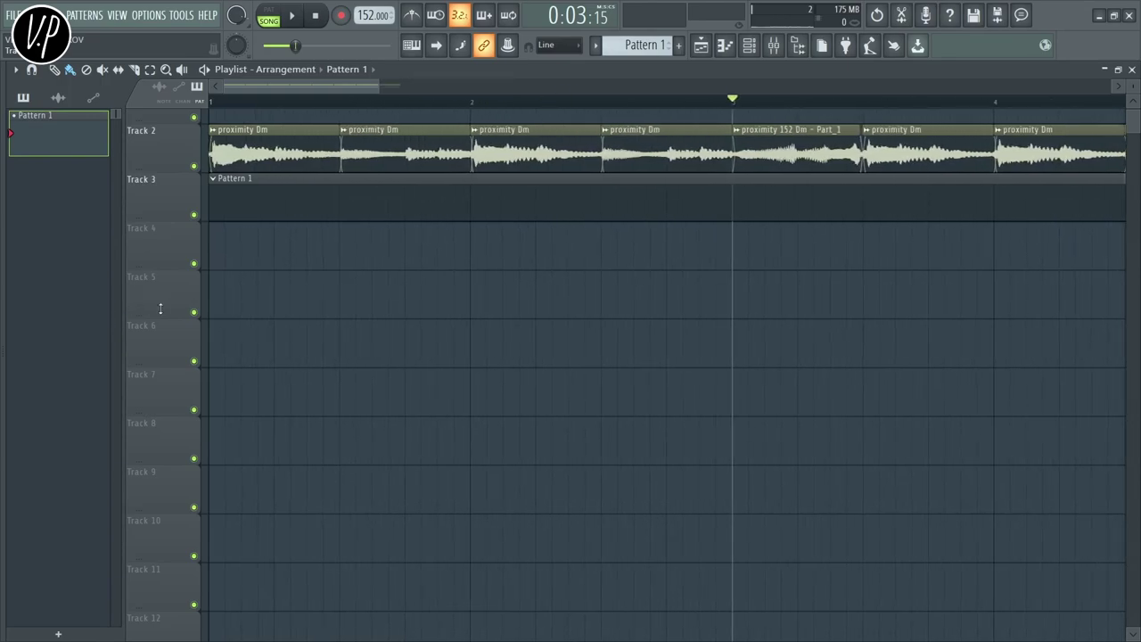
{"action": "scroll", "coordinate": [164, 303], "scroll_direction": "up", "scroll_amount": 1}
{"action": "left_click_drag", "start_coordinate": [256, 101], "coordinate": [112, 130]}
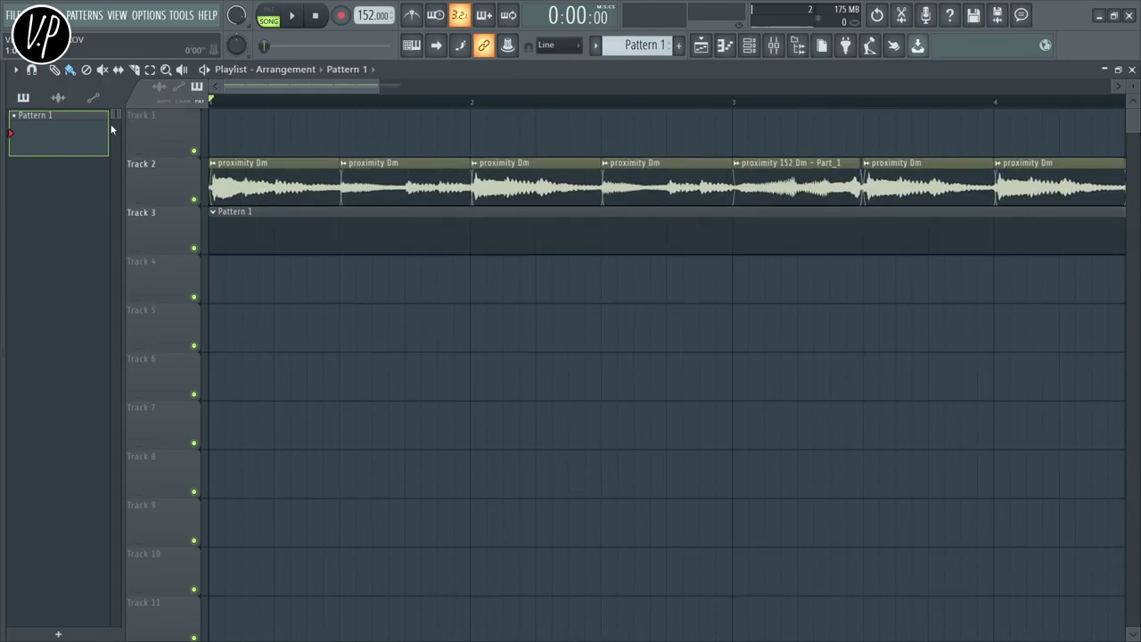
Step: In the FL Keys piano roll, draw a D6-F6-A6 chord across bar 1 and a G5-A#5-D6 chord across bar 2
{"action": "left_click", "coordinate": [728, 49]}
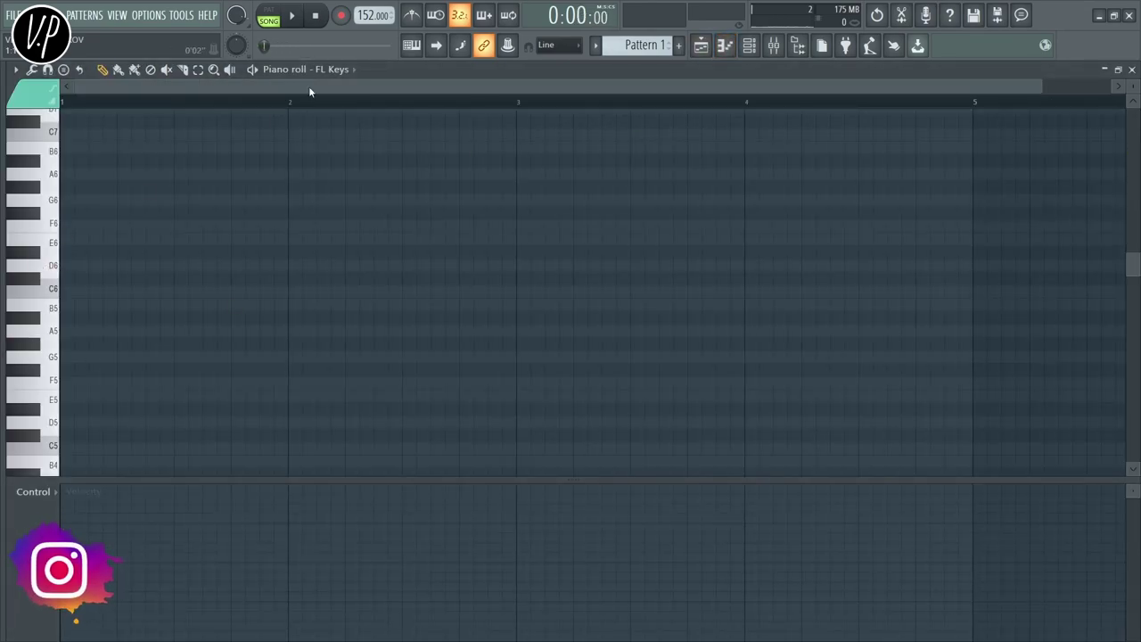
{"action": "left_click_drag", "start_coordinate": [78, 264], "coordinate": [65, 263]}
{"action": "left_click", "coordinate": [92, 227]}
{"action": "left_click_drag", "start_coordinate": [100, 227], "coordinate": [77, 406]}
{"action": "left_click", "coordinate": [78, 198]}
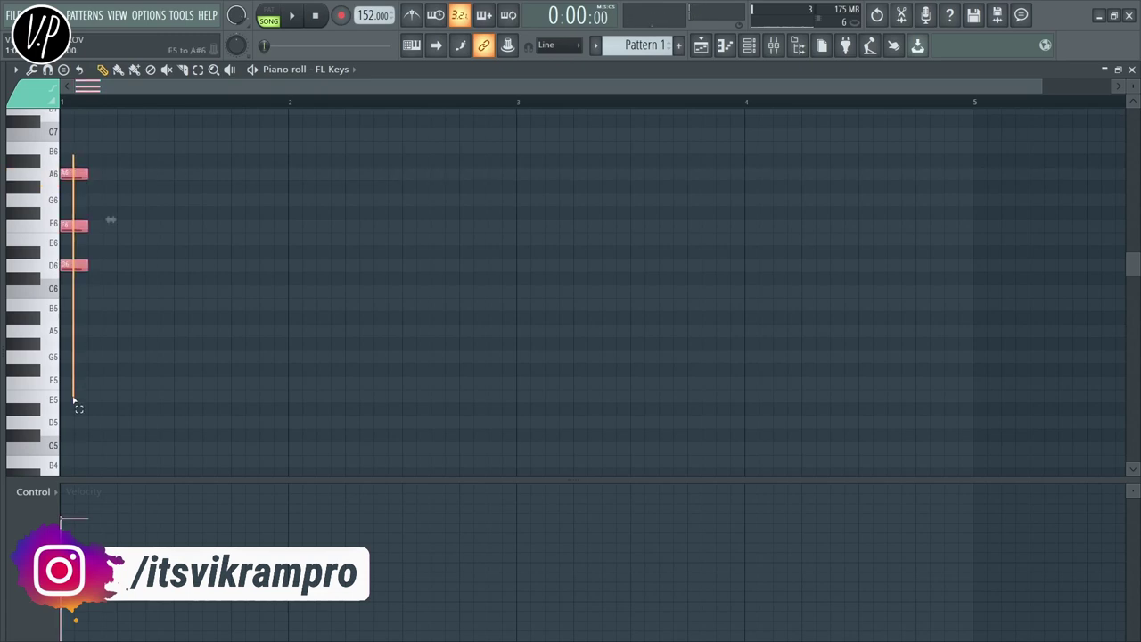
{"action": "left_click_drag", "start_coordinate": [87, 228], "coordinate": [448, 311]}
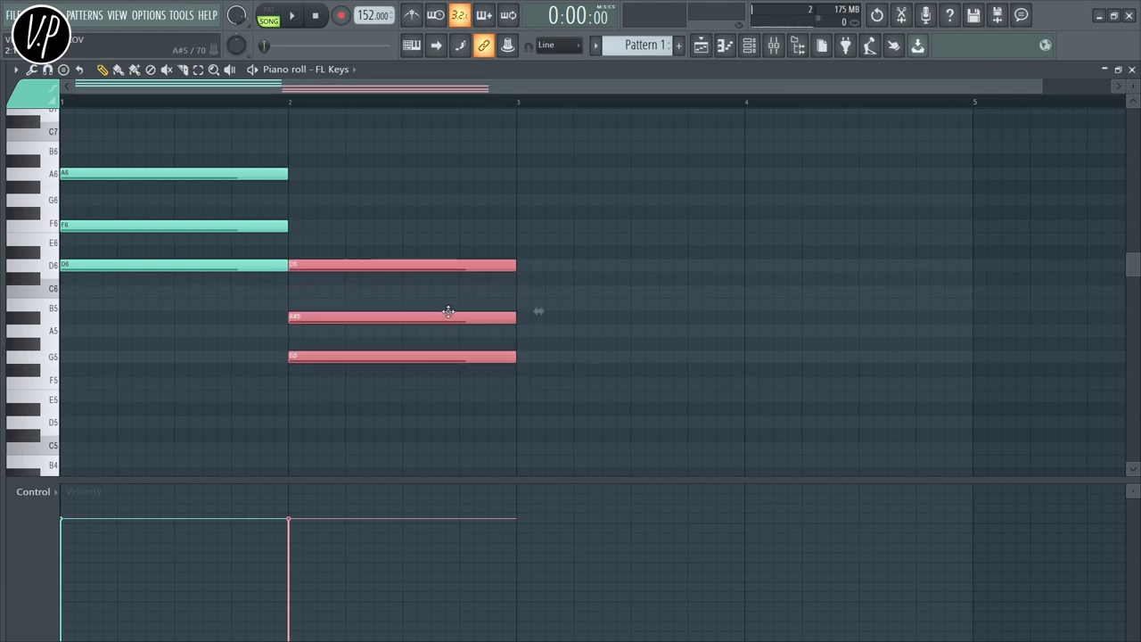
Step: Start song playback and duplicate the two chords from bars 1 and 2 into bars 3 and 4
{"action": "key", "text": "space"}
{"action": "scroll", "coordinate": [336, 285], "scroll_direction": "down", "scroll_amount": 2}
{"action": "left_click_drag", "start_coordinate": [457, 156], "coordinate": [138, 437]}
{"action": "left_click_drag", "start_coordinate": [194, 261], "coordinate": [501, 282]}
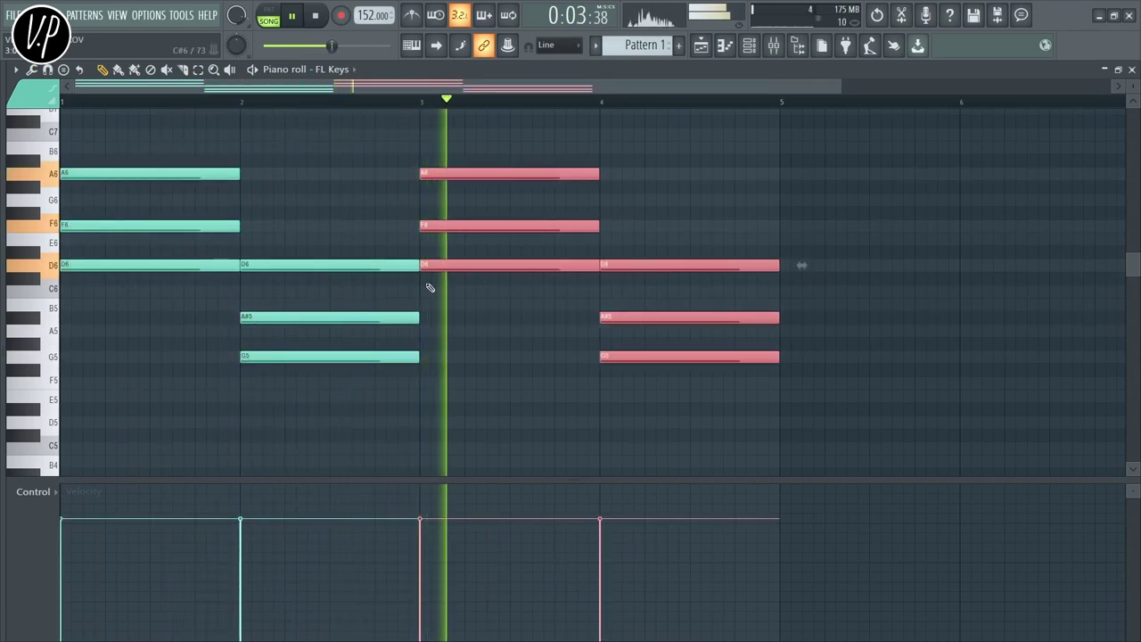
{"action": "scroll", "coordinate": [392, 287], "scroll_direction": "down", "scroll_amount": 2}
{"action": "scroll", "coordinate": [591, 209], "scroll_direction": "up", "scroll_amount": 3}
{"action": "scroll", "coordinate": [543, 192], "scroll_direction": "down", "scroll_amount": 3}
{"action": "left_click", "coordinate": [548, 162], "text": "ctrl"}
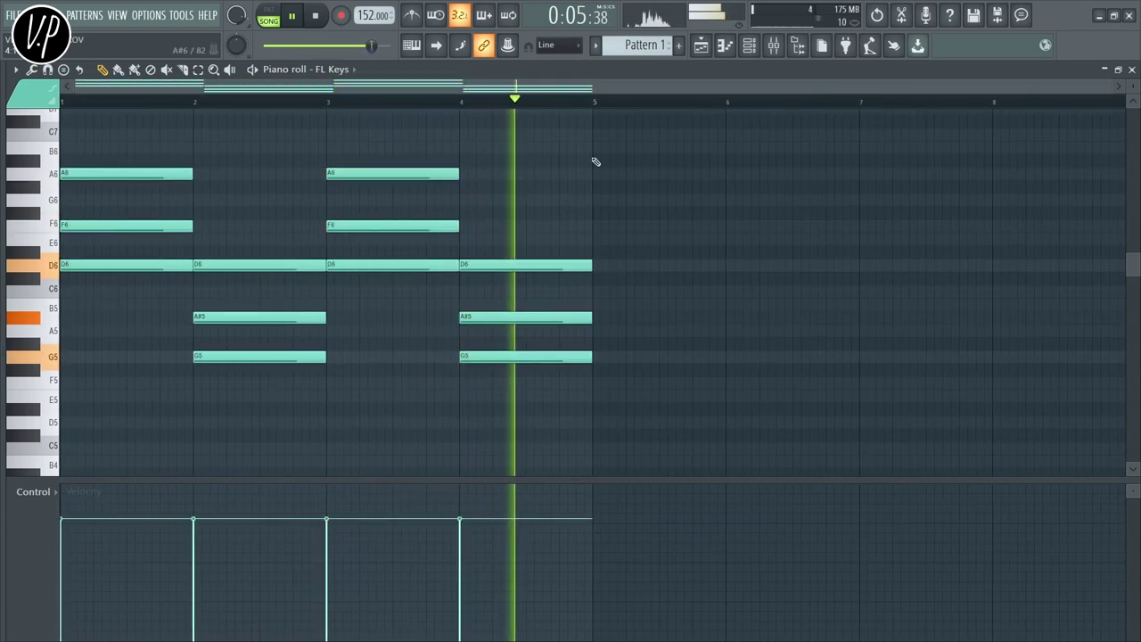
Step: Stop playback, select all the chord notes across the four bars and close the piano roll
{"action": "key", "text": "space"}
{"action": "key", "text": "ctrl+a"}
{"action": "scroll", "coordinate": [329, 410], "scroll_direction": "down", "scroll_amount": 1}
{"action": "scroll", "coordinate": [222, 357], "scroll_direction": "up", "scroll_amount": 3}
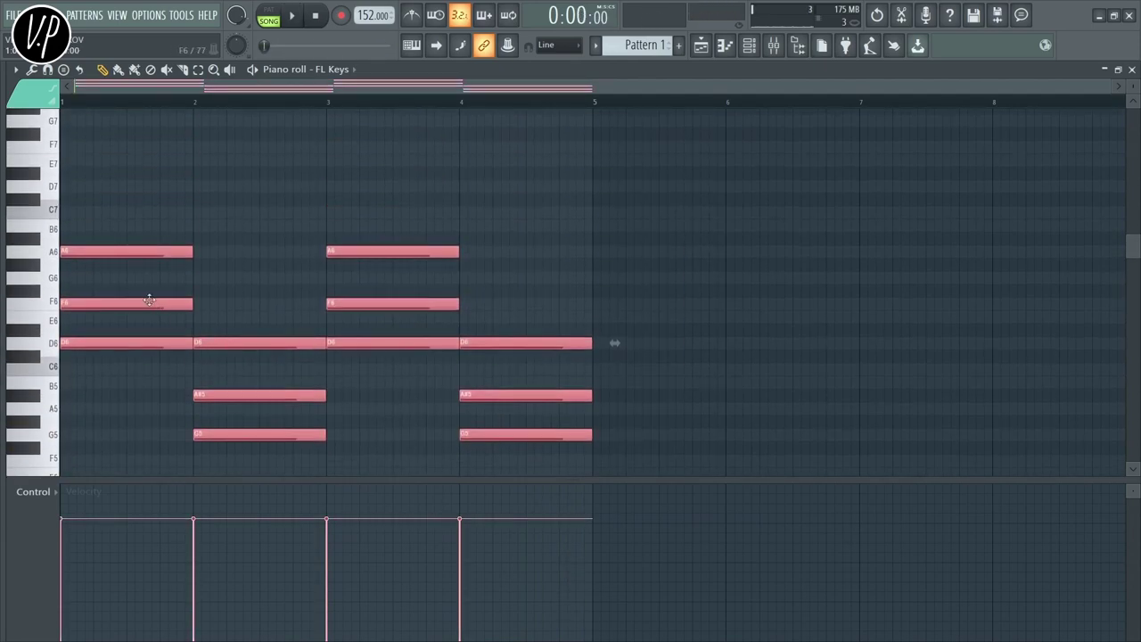
{"action": "scroll", "coordinate": [189, 378], "scroll_direction": "down", "scroll_amount": 3}
{"action": "scroll", "coordinate": [193, 376], "scroll_direction": "up", "scroll_amount": 3}
{"action": "left_click_drag", "start_coordinate": [693, 140], "coordinate": [80, 479]}
{"action": "left_click", "coordinate": [1131, 68]}
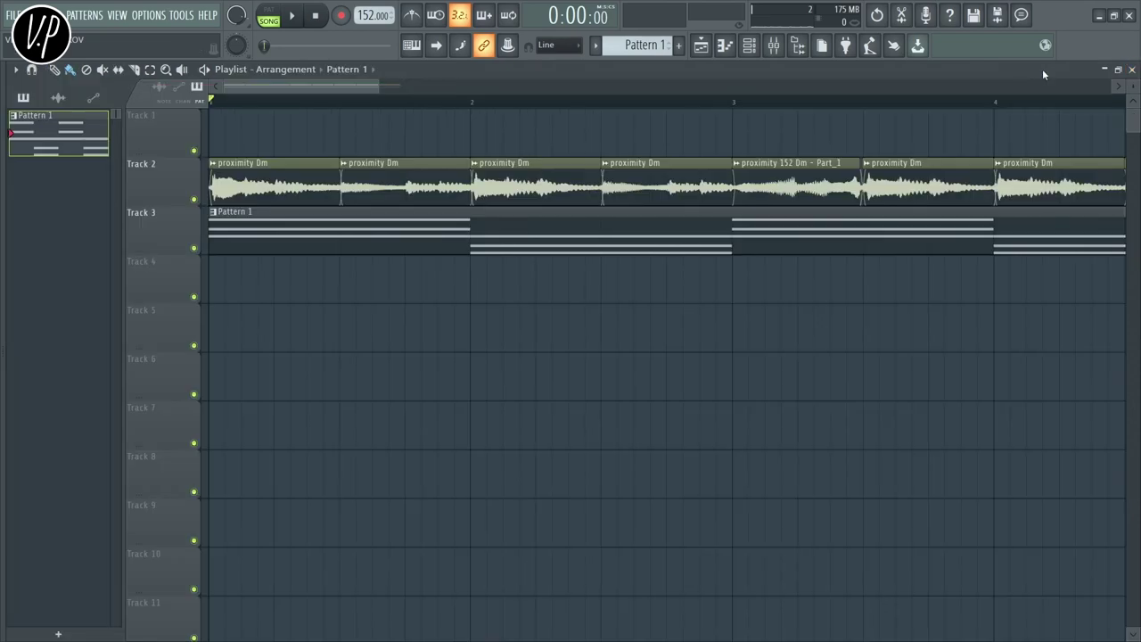
Step: Shorten the Track 3 Pattern 1 clip to two bars and place a copy of it at bar 3
{"action": "scroll", "coordinate": [362, 331], "scroll_direction": "down", "scroll_amount": 4}
{"action": "left_click_drag", "start_coordinate": [438, 218], "coordinate": [334, 215]}
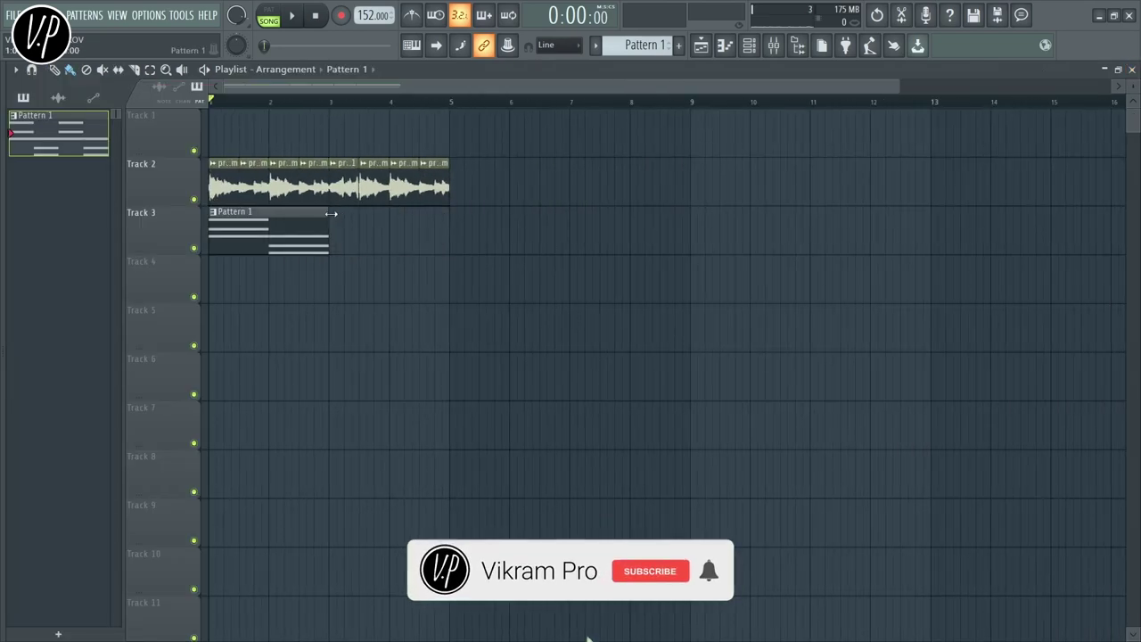
{"action": "left_click_drag", "start_coordinate": [266, 231], "coordinate": [385, 230]}
Step: Slice the second Pattern 1 clip into half-bar pieces and swap its second and fourth pieces, placing them on Track 4
{"action": "scroll", "coordinate": [402, 232], "scroll_direction": "up", "scroll_amount": 3}
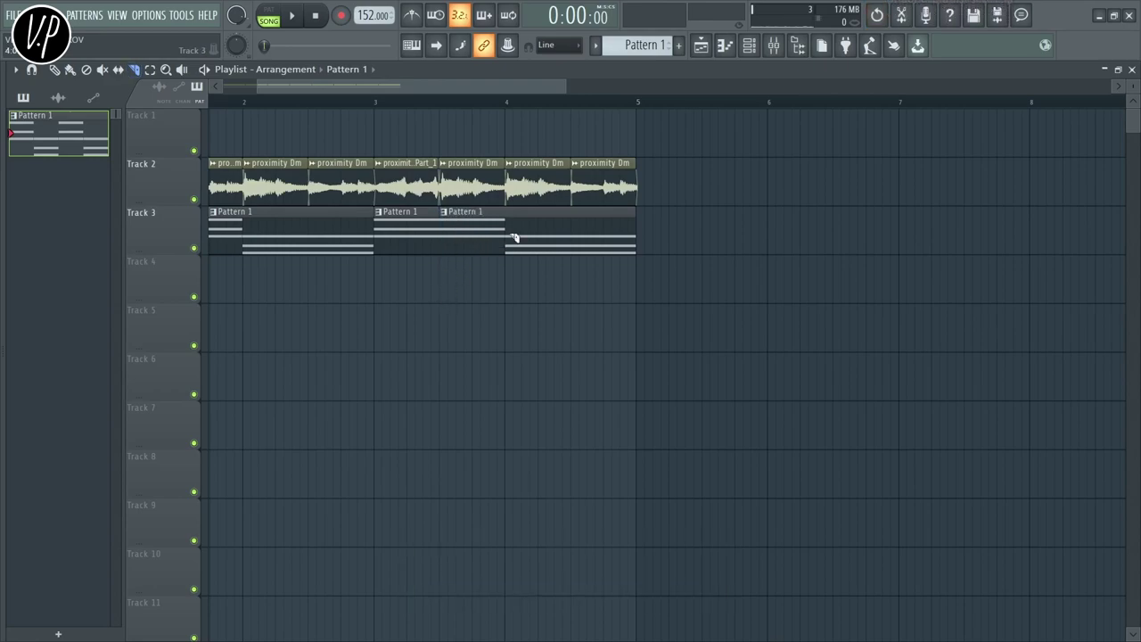
{"action": "key", "text": "ctrl+z"}
{"action": "left_click_drag", "start_coordinate": [506, 210], "coordinate": [509, 299]}
{"action": "left_click_drag", "start_coordinate": [576, 229], "coordinate": [444, 277]}
{"action": "left_click_drag", "start_coordinate": [463, 211], "coordinate": [594, 259]}
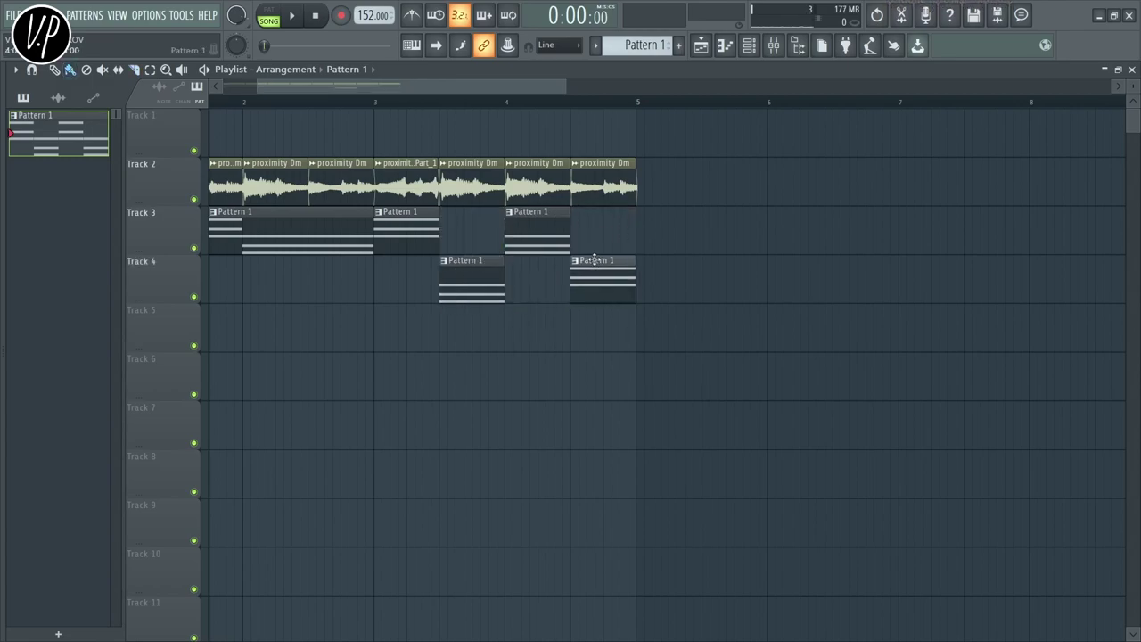
{"action": "scroll", "coordinate": [552, 304], "scroll_direction": "up", "scroll_amount": 1}
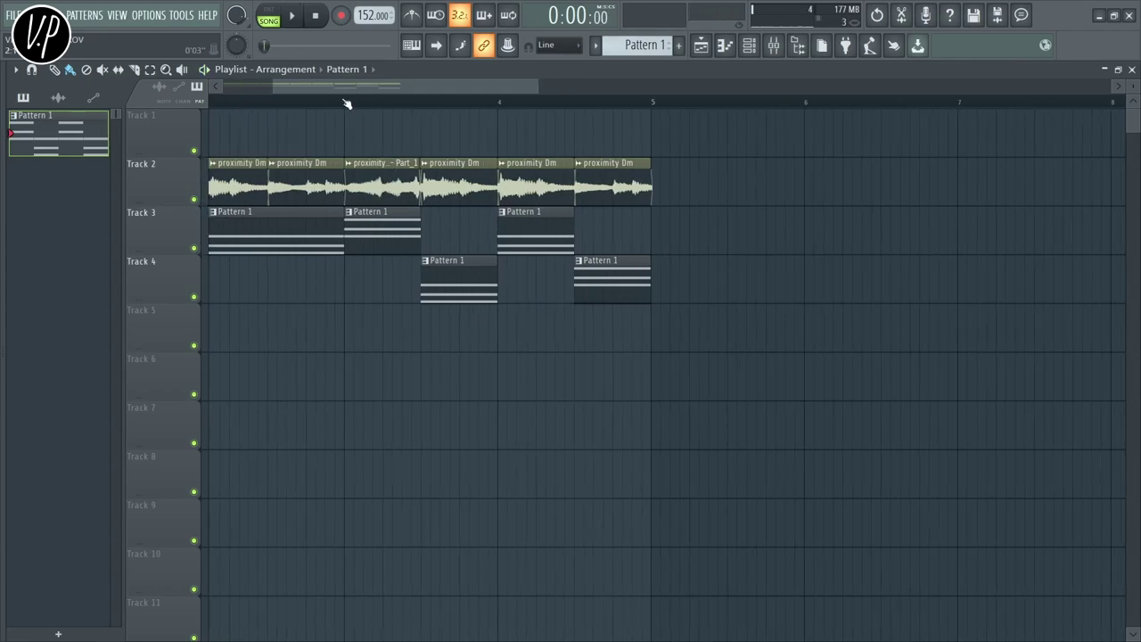
Step: Play the arrangement from bar 3 to hear the rearranged chords against the audio loop
{"action": "left_click", "coordinate": [347, 103]}
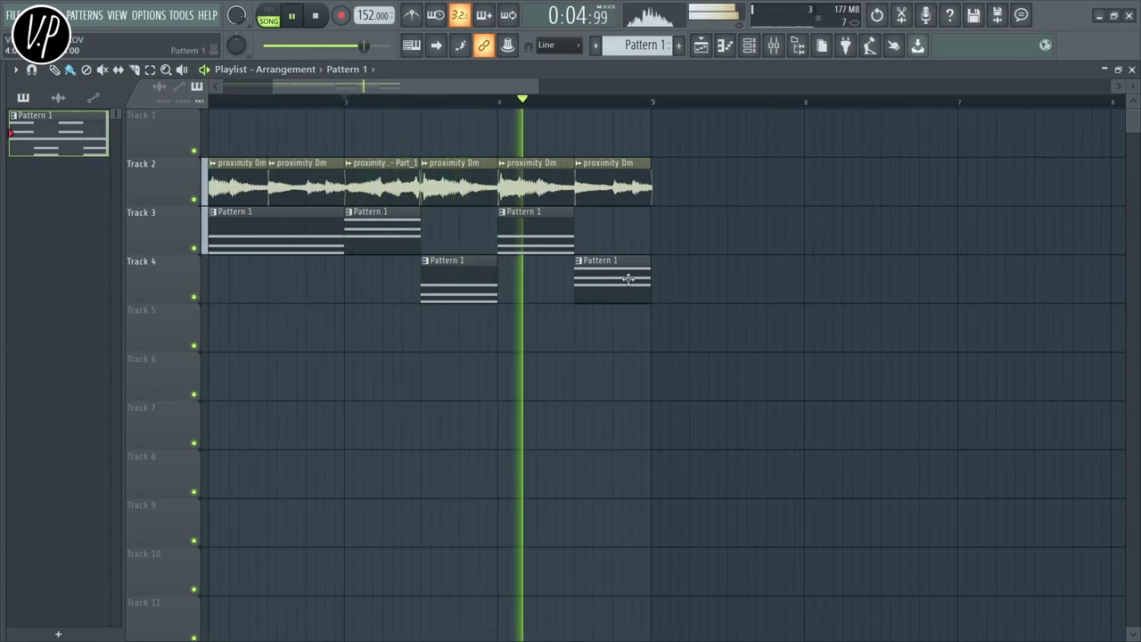
{"action": "scroll", "coordinate": [570, 280], "scroll_direction": "down", "scroll_amount": 2}
{"action": "key", "text": "space"}
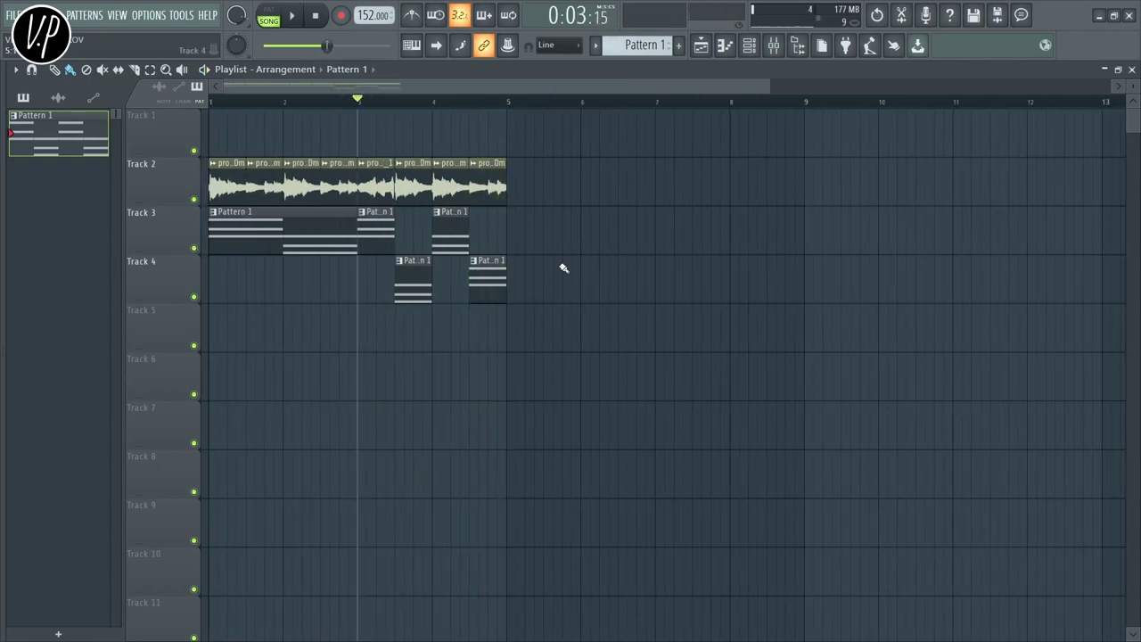
{"action": "scroll", "coordinate": [563, 267], "scroll_direction": "down", "scroll_amount": 1}
{"action": "scroll", "coordinate": [658, 301], "scroll_direction": "down", "scroll_amount": 1}
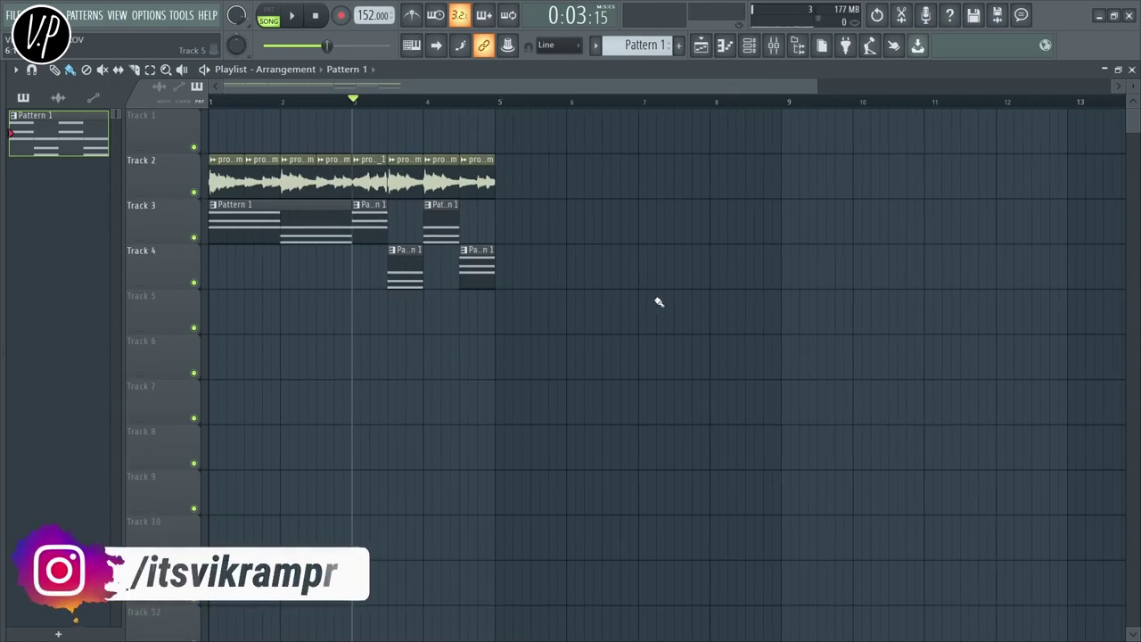
{"action": "scroll", "coordinate": [658, 301], "scroll_direction": "down", "scroll_amount": 2}
{"action": "scroll", "coordinate": [136, 150], "scroll_direction": "up", "scroll_amount": 4}
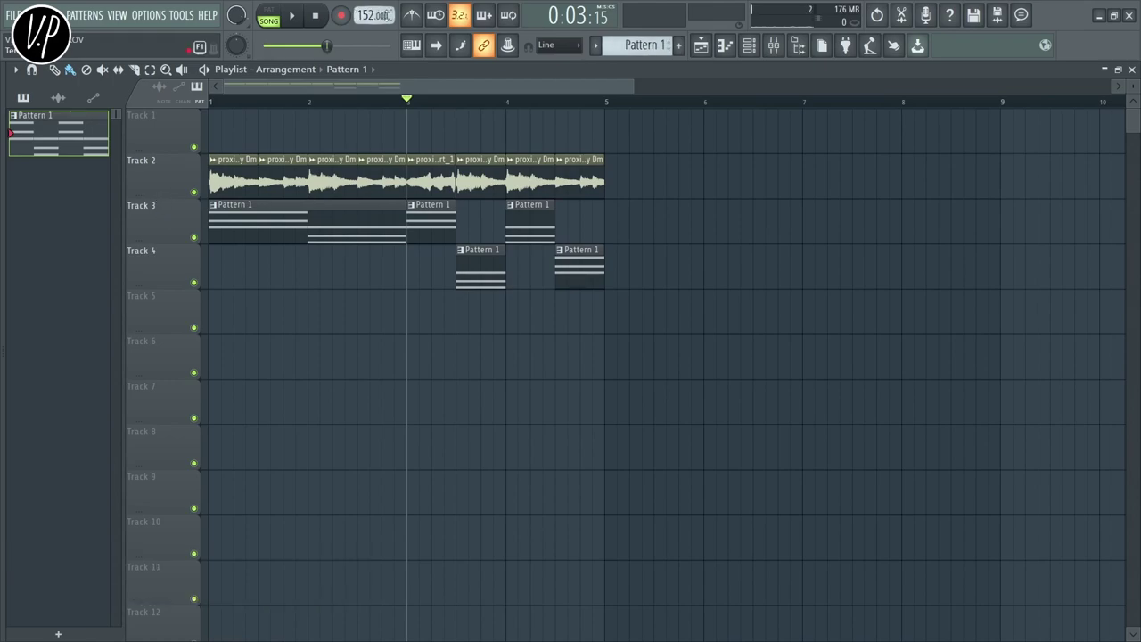
{"action": "right_click", "coordinate": [370, 14]}
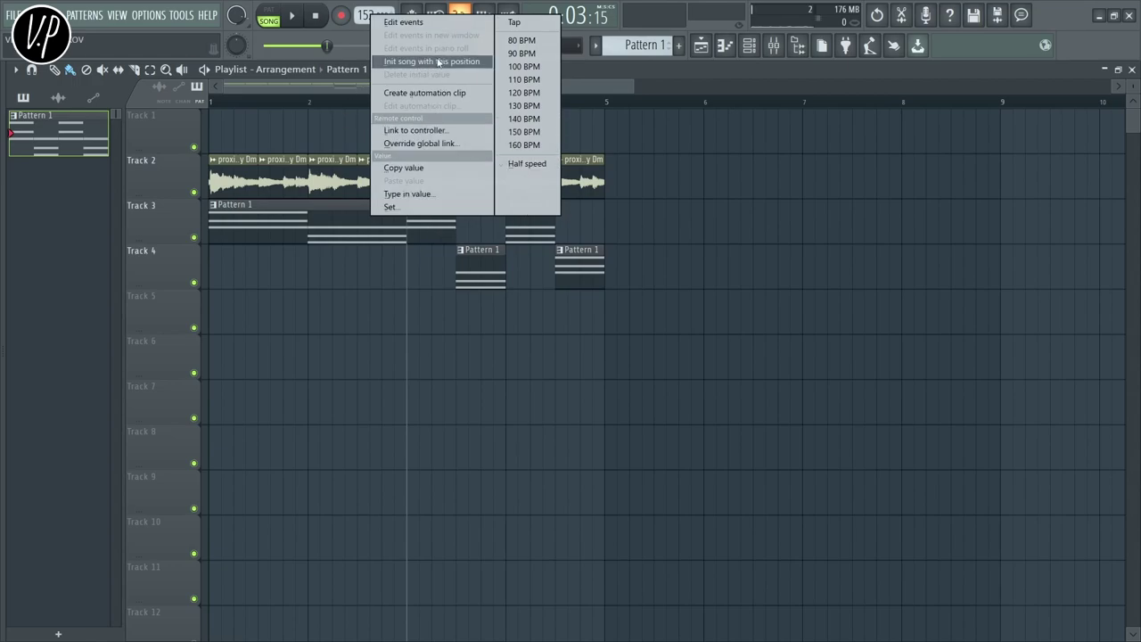
{"action": "left_click", "coordinate": [581, 172]}
Step: Delete all clips from the playlist and set the project tempo to 90 BPM
{"action": "scroll", "coordinate": [581, 172], "scroll_direction": "down", "scroll_amount": 2}
{"action": "left_click_drag", "start_coordinate": [614, 140], "coordinate": [4, 471]}
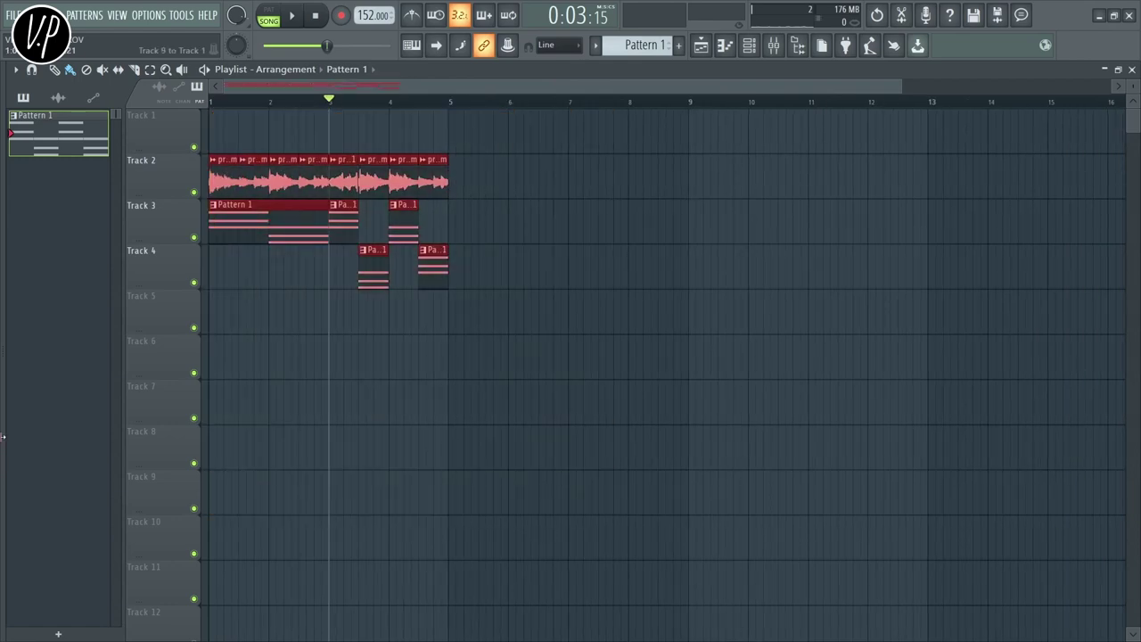
{"action": "key", "text": "Delete"}
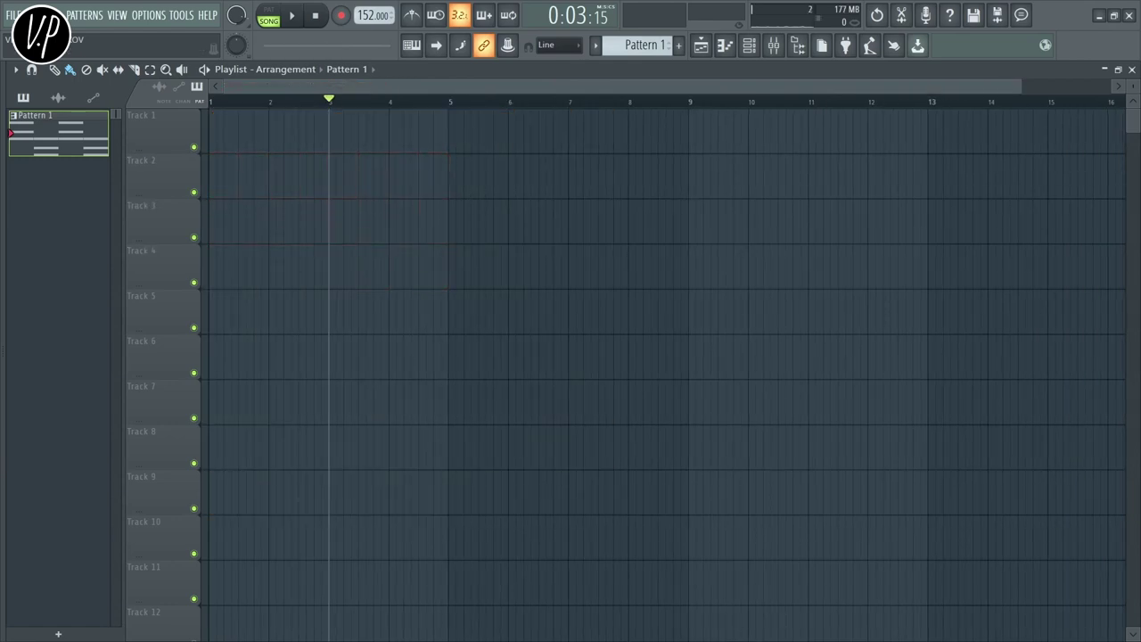
{"action": "right_click", "coordinate": [369, 15]}
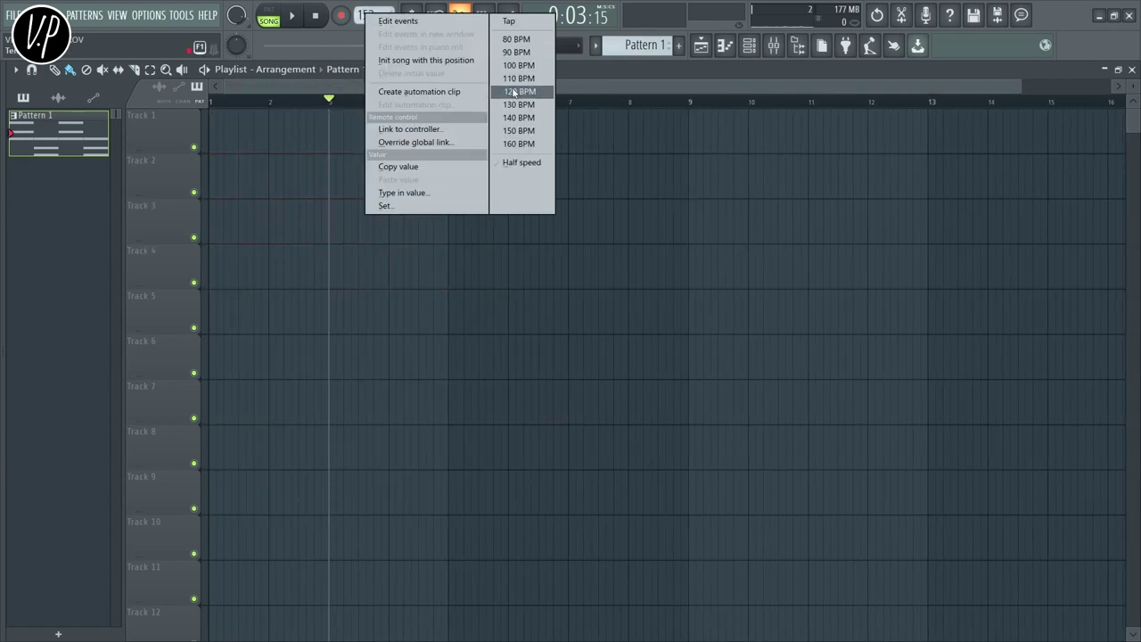
{"action": "left_click", "coordinate": [516, 52]}
{"action": "left_click_drag", "start_coordinate": [59, 134], "coordinate": [344, 132]}
{"action": "left_click_drag", "start_coordinate": [311, 132], "coordinate": [212, 132]}
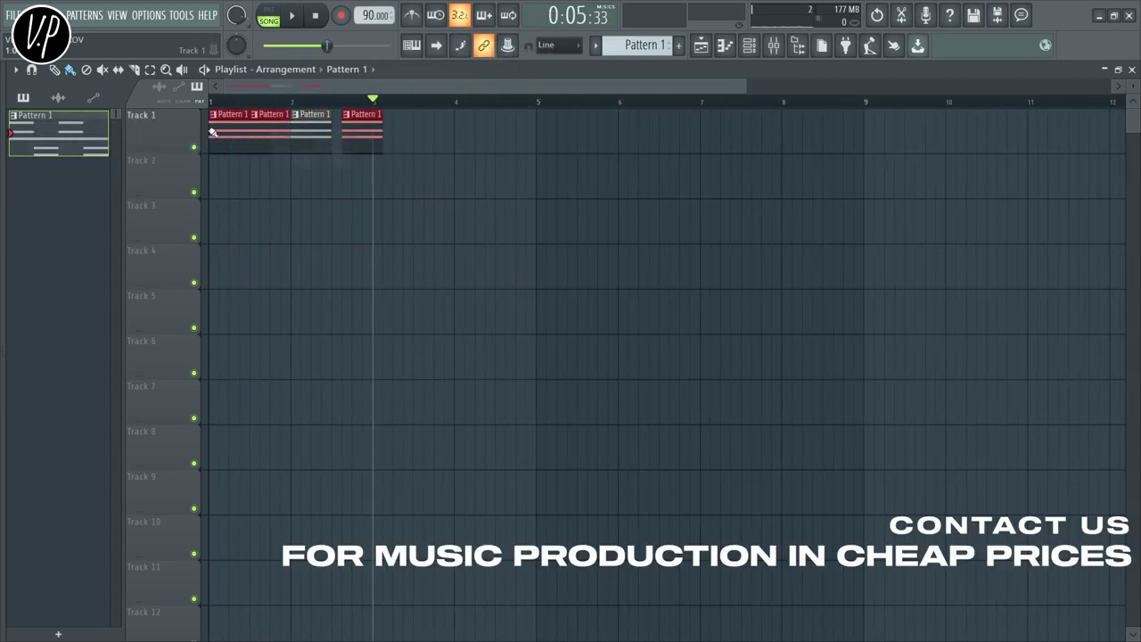
{"action": "right_click", "coordinate": [366, 134]}
{"action": "right_click", "coordinate": [312, 131]}
{"action": "right_click", "coordinate": [270, 129]}
{"action": "right_click", "coordinate": [238, 125]}
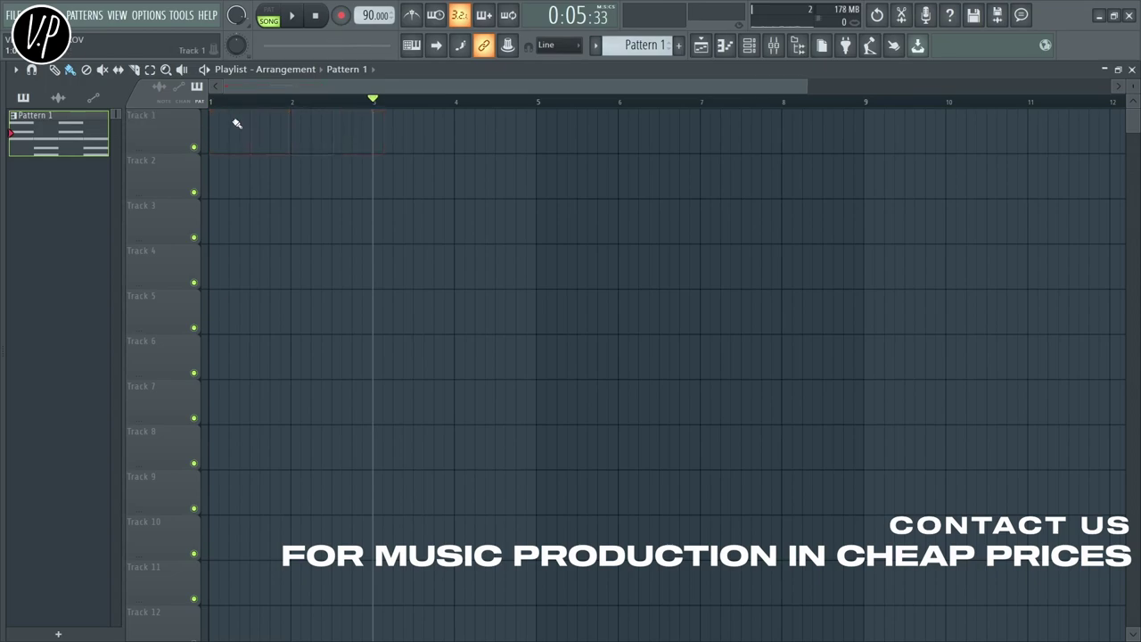
Step: Repeat Pattern 1 along Track 1 from bar 1 to about bar 7.5 and collapse the Heist Loop Kit folder in the browser
{"action": "left_click_drag", "start_coordinate": [214, 136], "coordinate": [700, 140]}
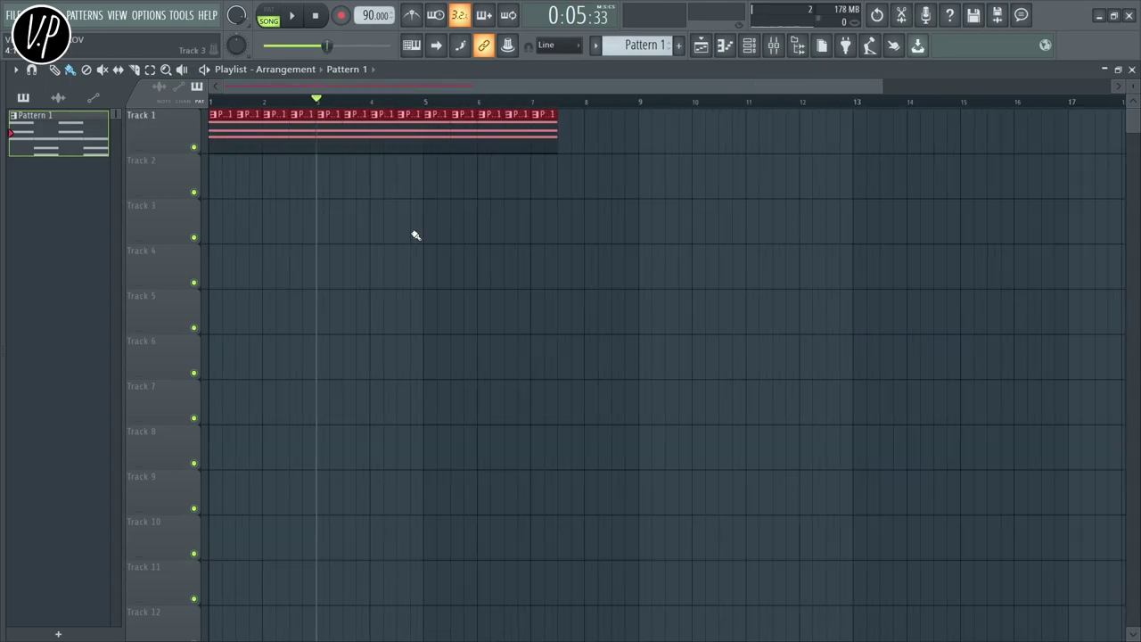
{"action": "key", "text": "alt+F8"}
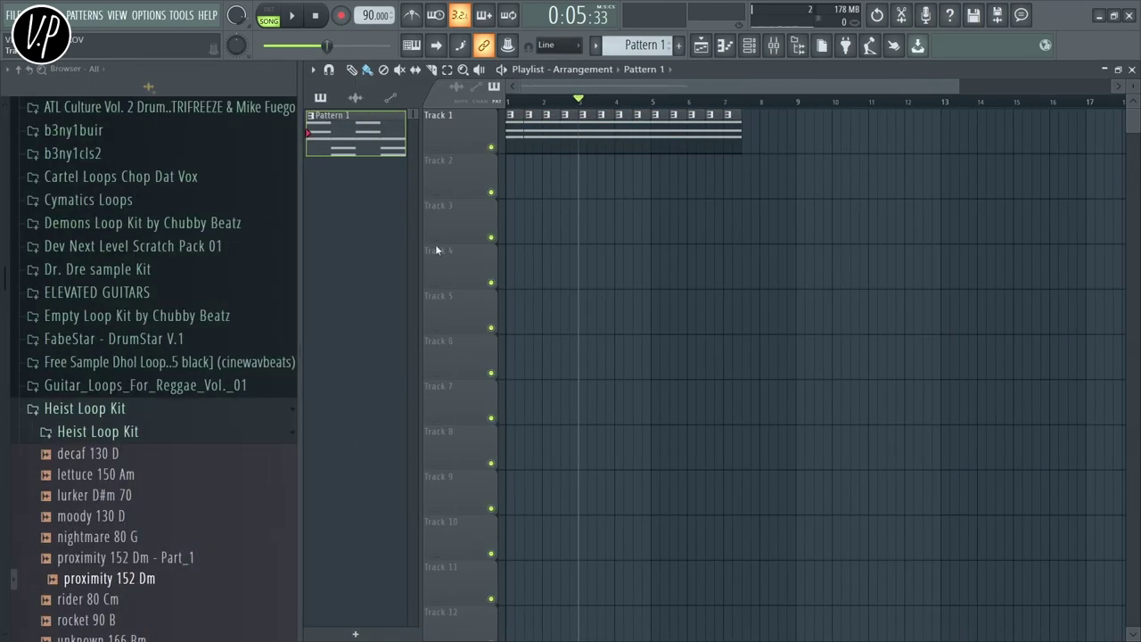
{"action": "left_click", "coordinate": [107, 410]}
{"action": "scroll", "coordinate": [150, 535], "scroll_direction": "down", "scroll_amount": 2}
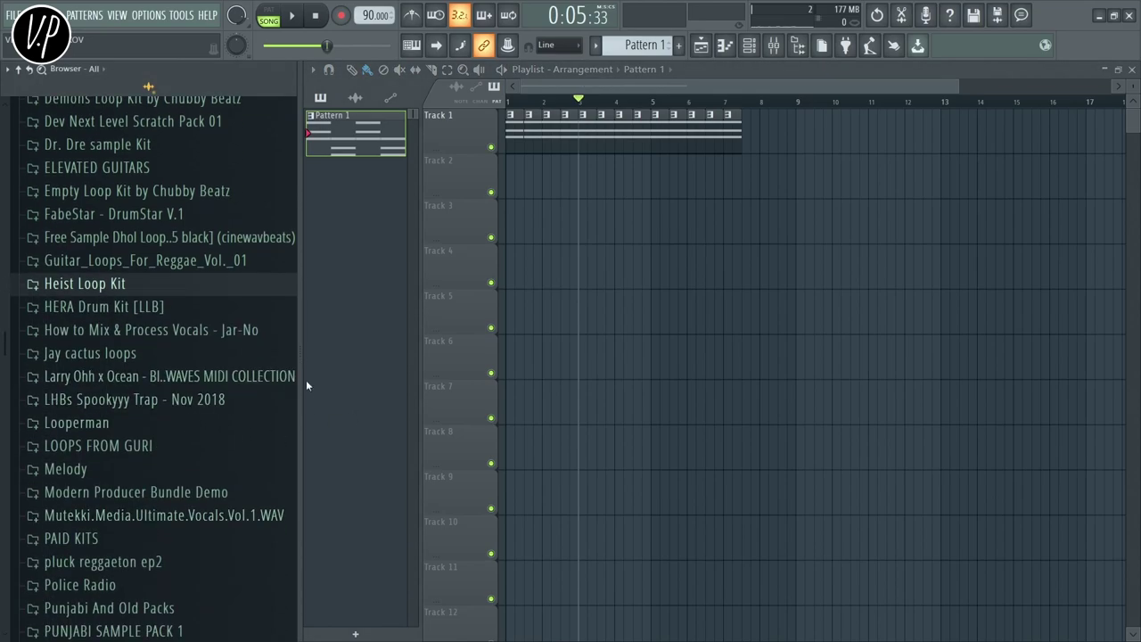
{"action": "key", "text": "alt+F8"}
Step: Remove every Pattern 1 clip except the first on Track 1 and add a kick on the pattern's first step
{"action": "left_click_drag", "start_coordinate": [553, 137], "coordinate": [254, 134]}
{"action": "left_click", "coordinate": [749, 46]}
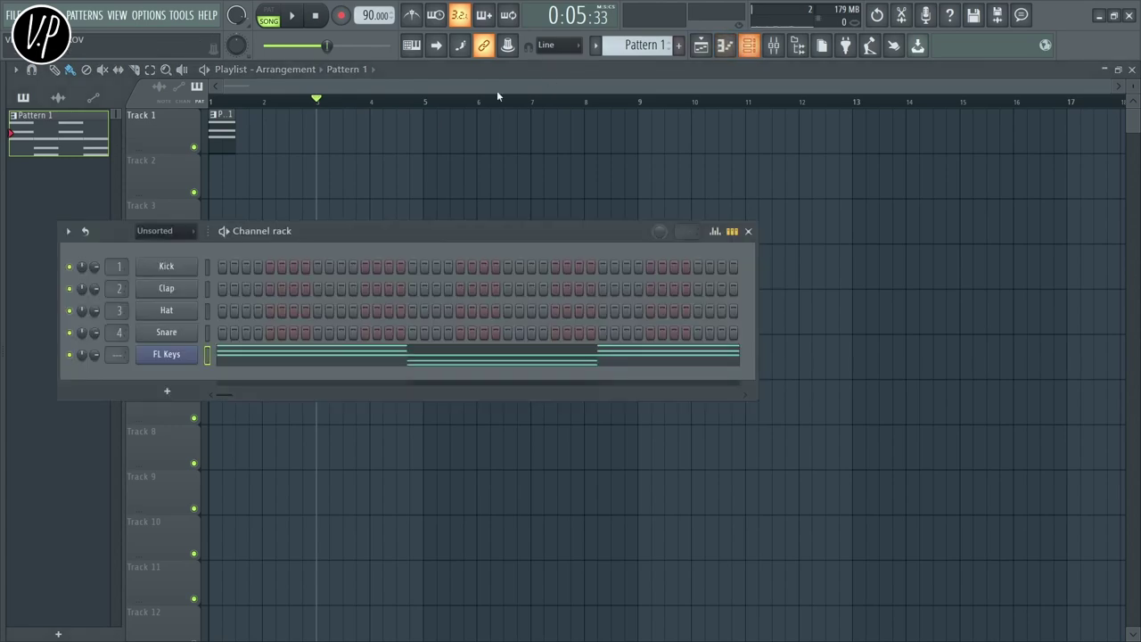
{"action": "left_click", "coordinate": [223, 266]}
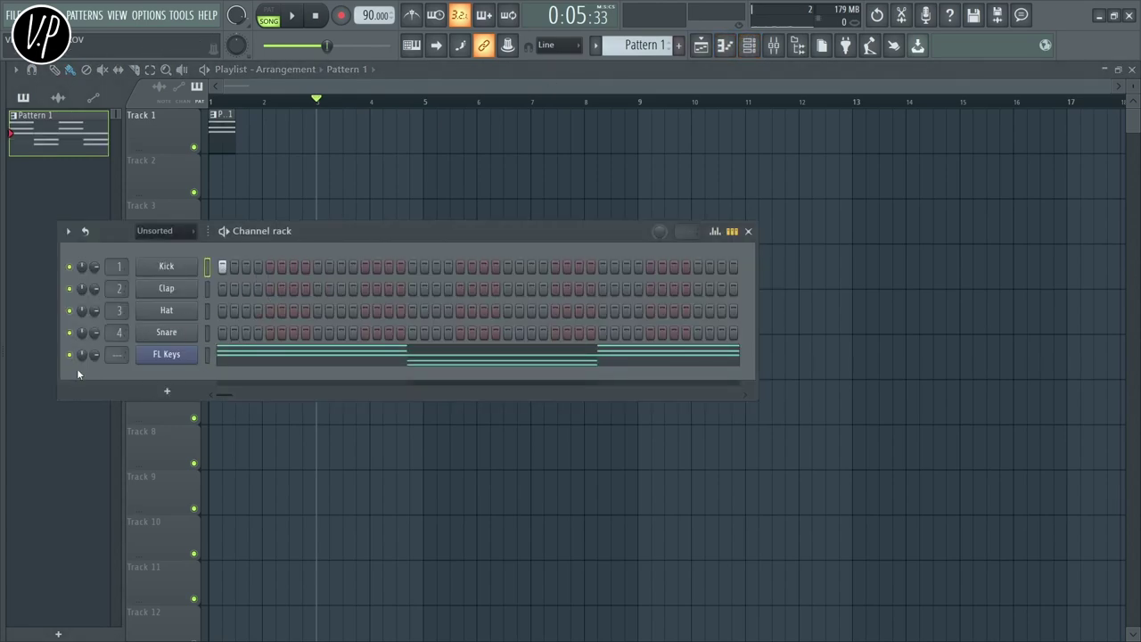
Step: Fill the Hat channel on every second step and open its sampler settings
{"action": "right_click", "coordinate": [169, 312]}
{"action": "left_click", "coordinate": [383, 426]}
{"action": "left_click", "coordinate": [160, 312]}
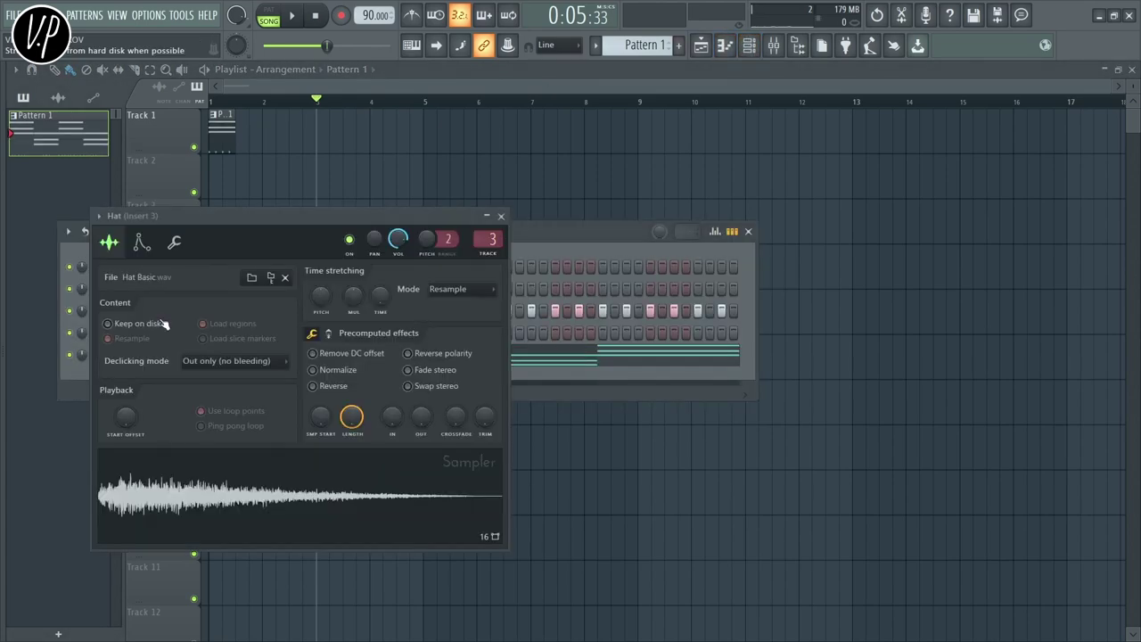
Step: Shorten the Hat sample with a fade-out, raise its time-stretching pitch slightly, and close its sampler settings
{"action": "left_click_drag", "start_coordinate": [421, 417], "coordinate": [421, 370]}
{"action": "left_click", "coordinate": [397, 510]}
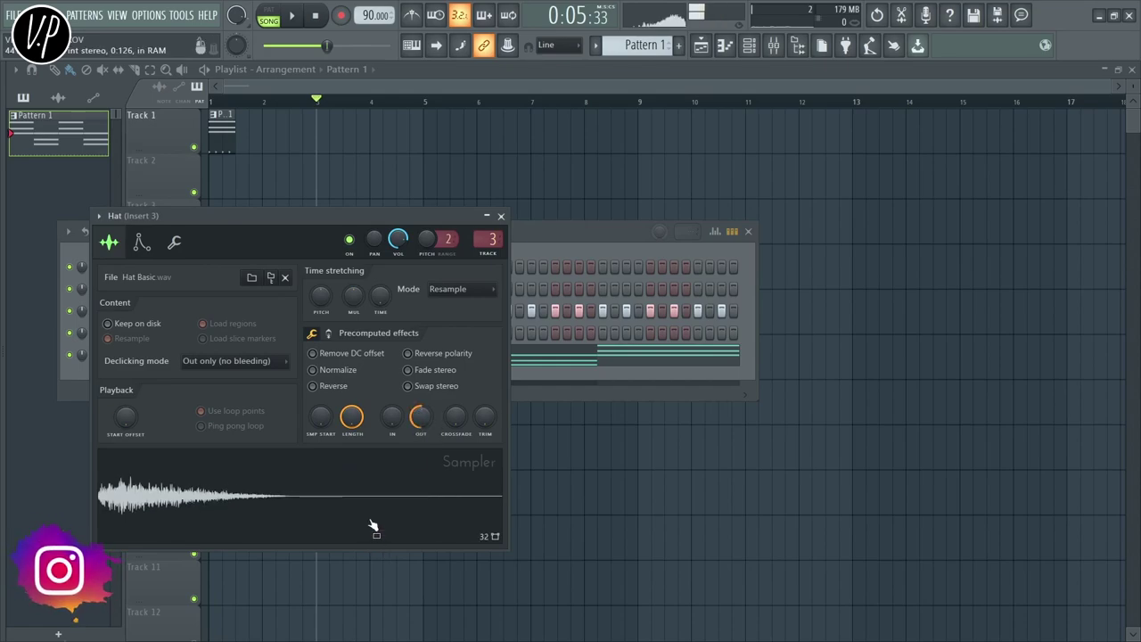
{"action": "left_click", "coordinate": [501, 217]}
{"action": "left_click", "coordinate": [164, 310]}
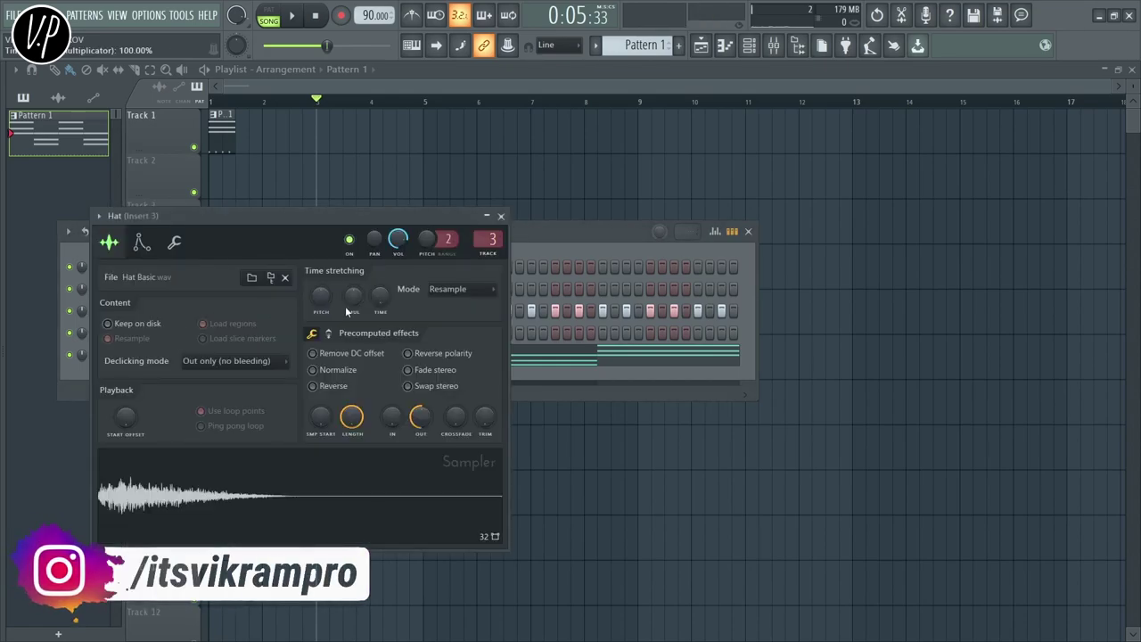
{"action": "left_click_drag", "start_coordinate": [321, 295], "coordinate": [321, 290]}
{"action": "left_click", "coordinate": [293, 514]}
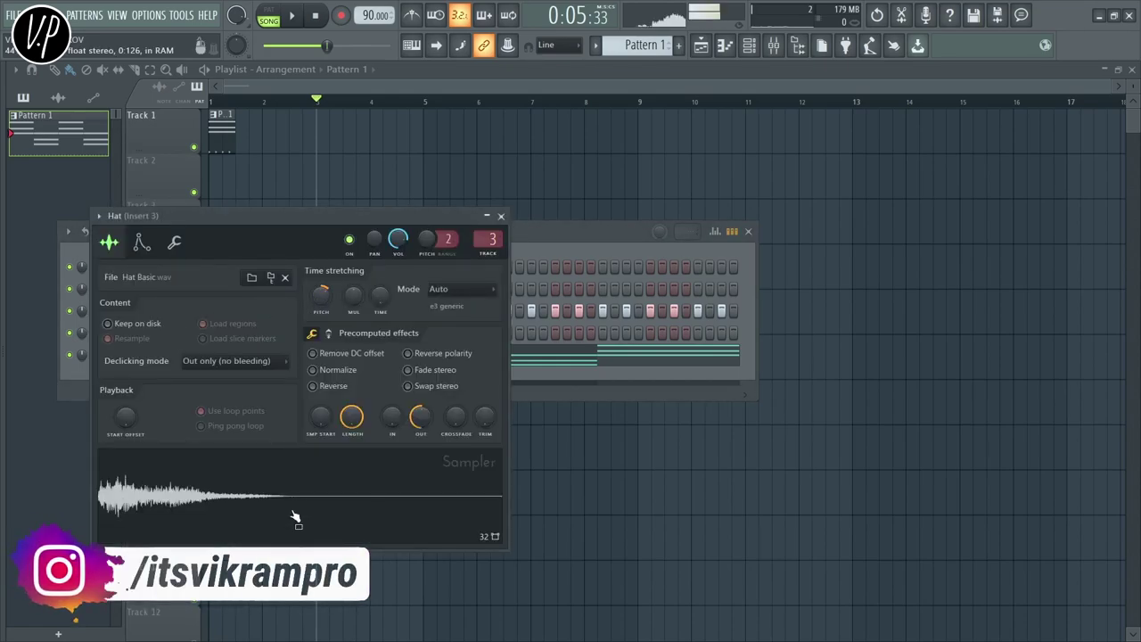
{"action": "left_click", "coordinate": [501, 217]}
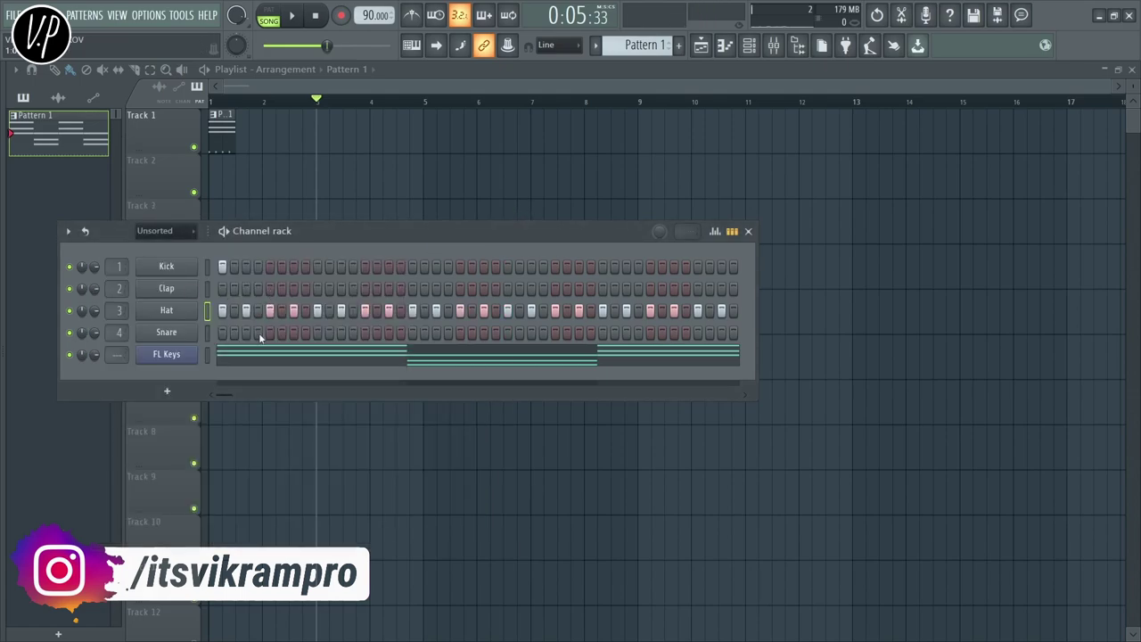
Step: Place snares on steps 5, 13, 21, 29 and 37 of Pattern 1 while it plays
{"action": "left_click", "coordinate": [366, 333]}
{"action": "key", "text": "space"}
{"action": "left_click", "coordinate": [459, 333]}
{"action": "left_click", "coordinate": [556, 333]}
{"action": "left_click", "coordinate": [651, 334]}
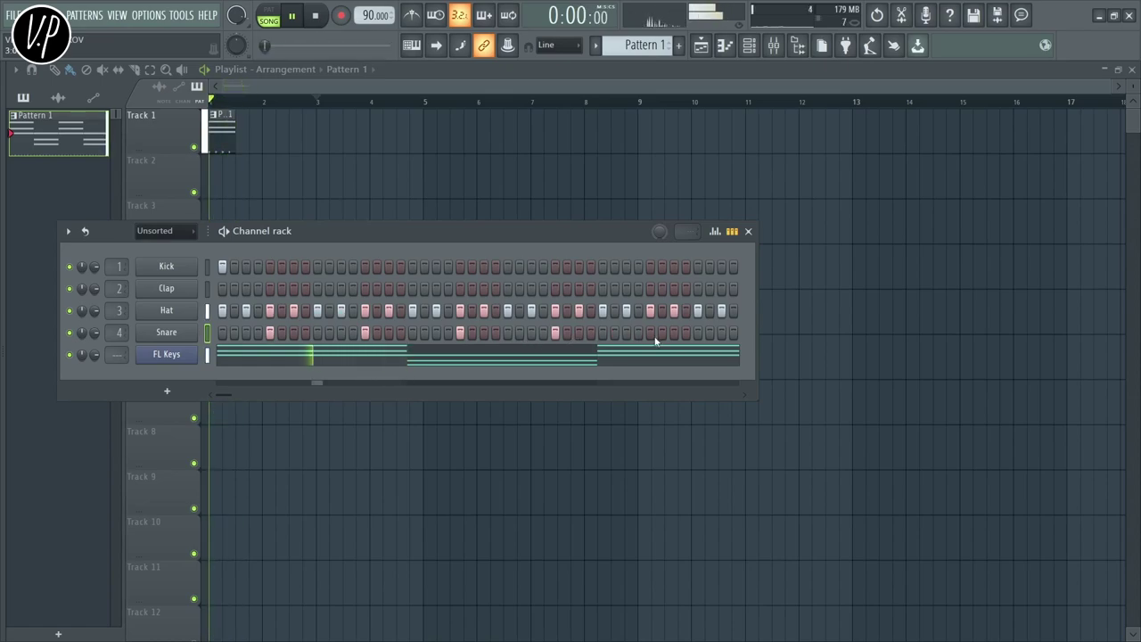
Step: Add a kick on step 4 and switch playback from song to pattern mode to audition the drums
{"action": "left_click", "coordinate": [258, 266]}
{"action": "key", "text": "space"}
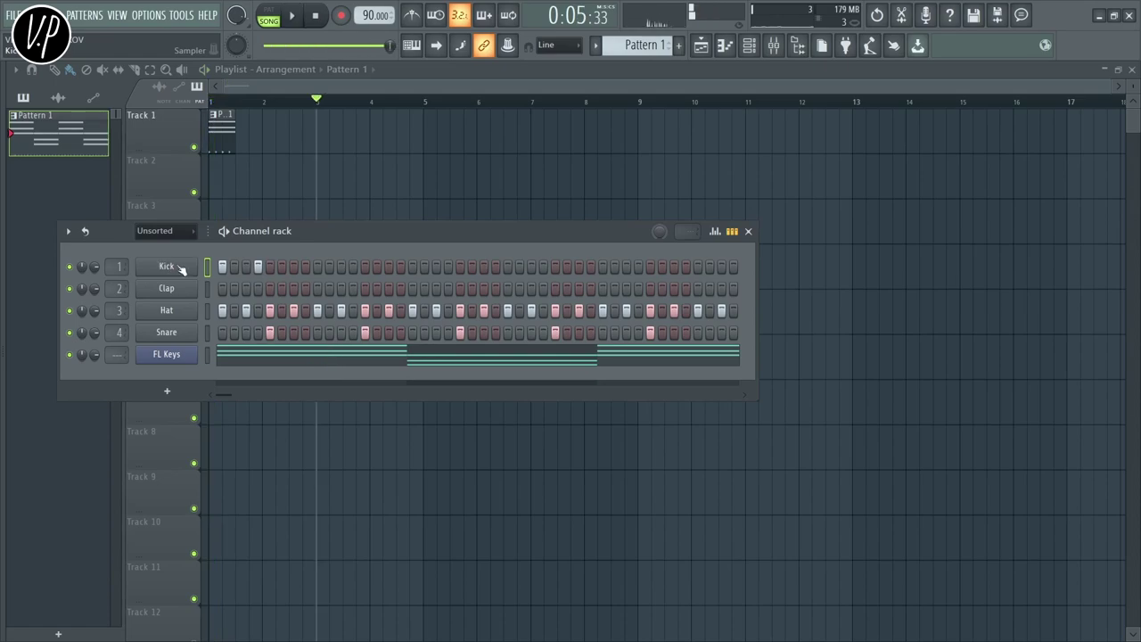
{"action": "left_click", "coordinate": [211, 105]}
{"action": "left_click", "coordinate": [266, 14]}
{"action": "left_click", "coordinate": [725, 46]}
{"action": "key", "text": "space"}
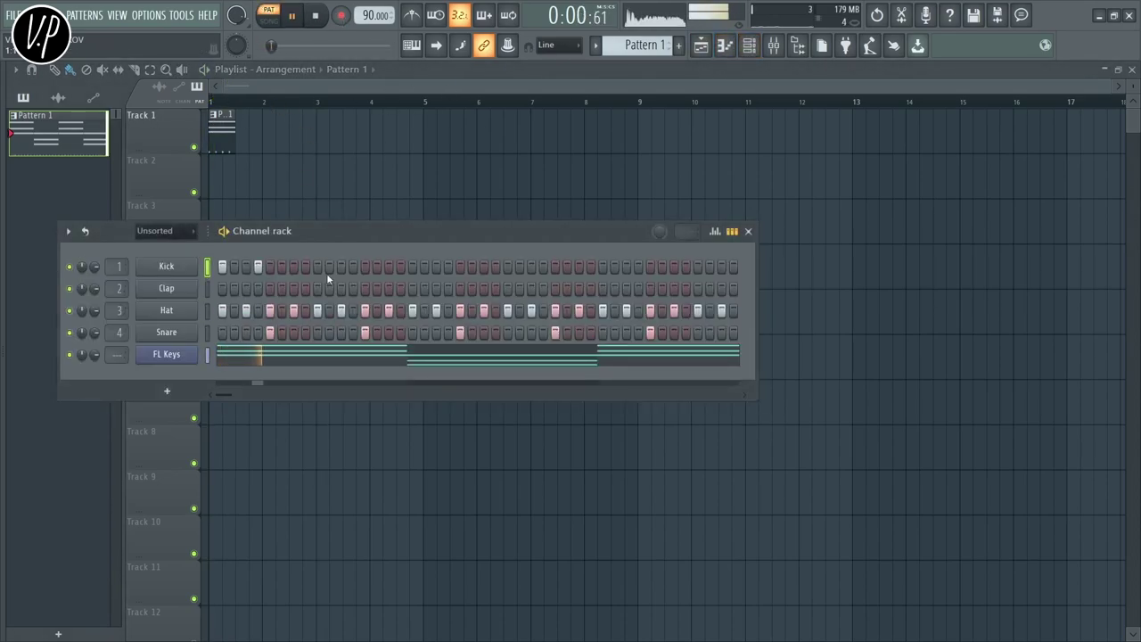
{"action": "key", "text": "space"}
Step: Add kicks on steps 11, 14, 17 and 20, stop playback, and close the channel rack
{"action": "left_click", "coordinate": [341, 266]}
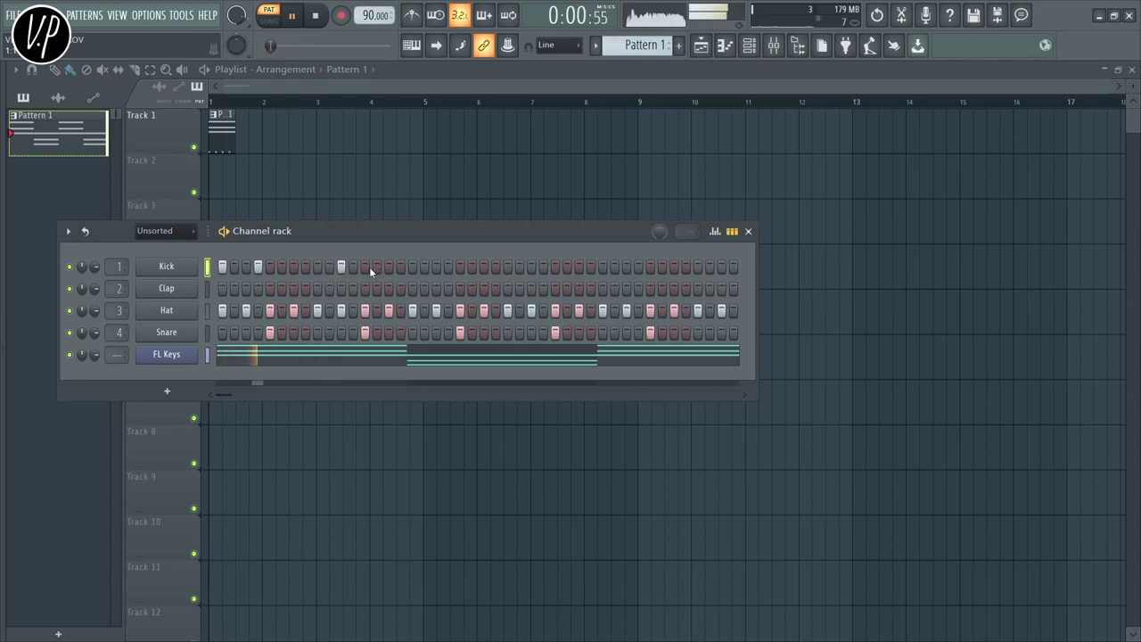
{"action": "left_click", "coordinate": [376, 266]}
{"action": "left_click", "coordinate": [412, 266]}
{"action": "left_click", "coordinate": [448, 267]}
{"action": "left_click", "coordinate": [459, 267]}
{"action": "left_click", "coordinate": [459, 266]}
{"action": "key", "text": "space"}
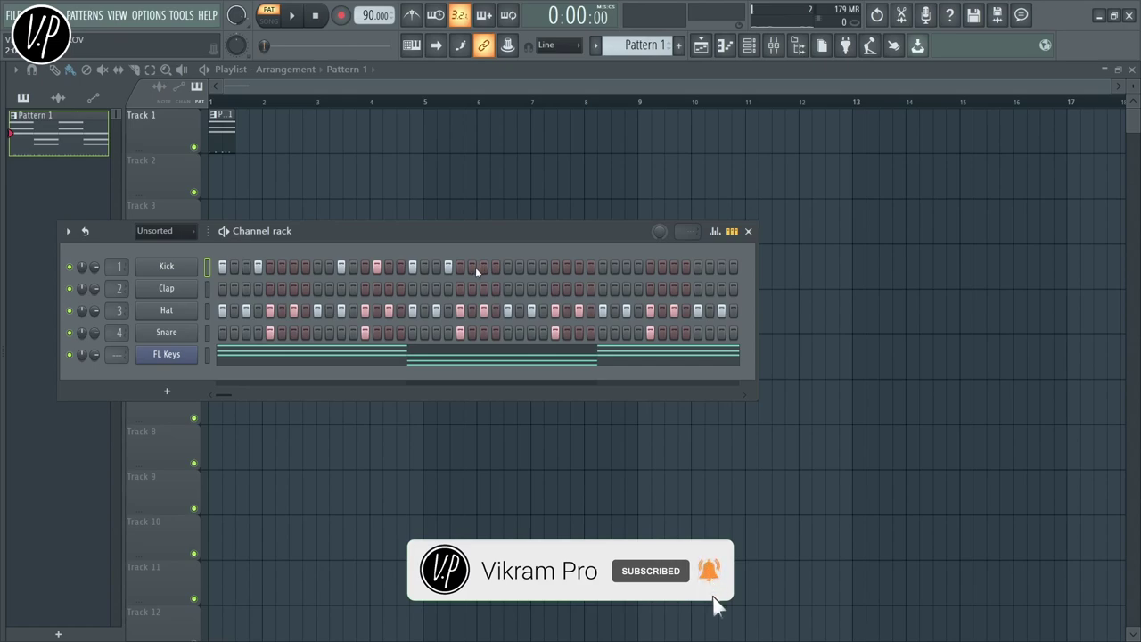
{"action": "left_click", "coordinate": [749, 232]}
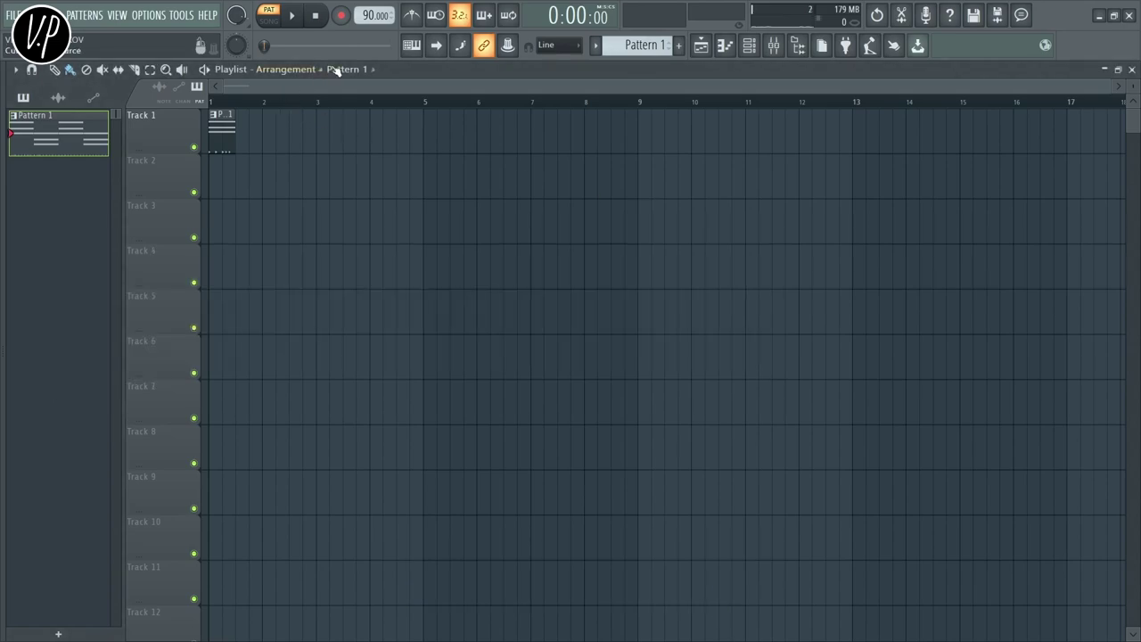